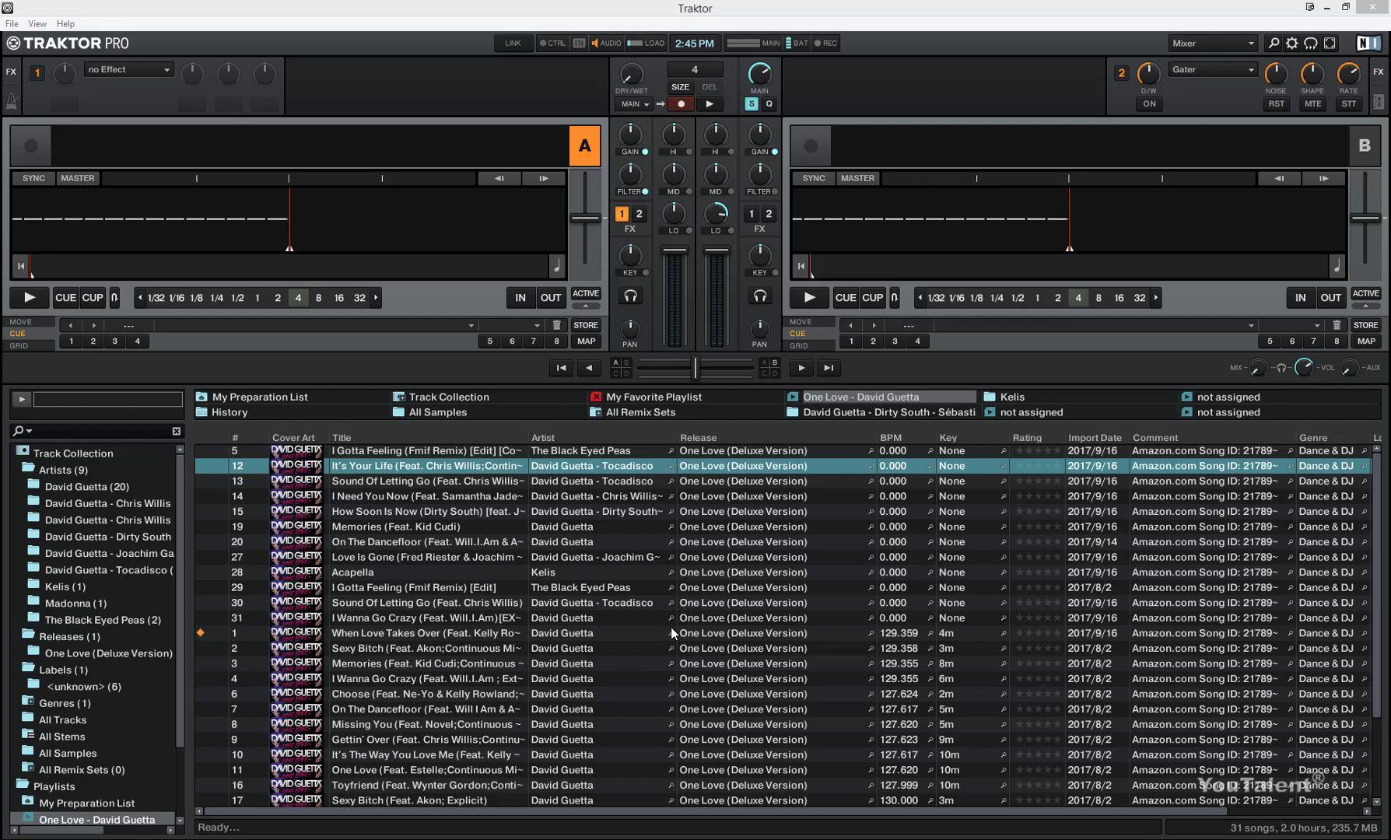
Step: Bring up the It's Your Life track's actions, then dismiss them without choosing one
{"action": "left_click_drag", "start_coordinate": [601, 812], "coordinate": [679, 784]}
{"action": "right_click", "coordinate": [555, 468]}
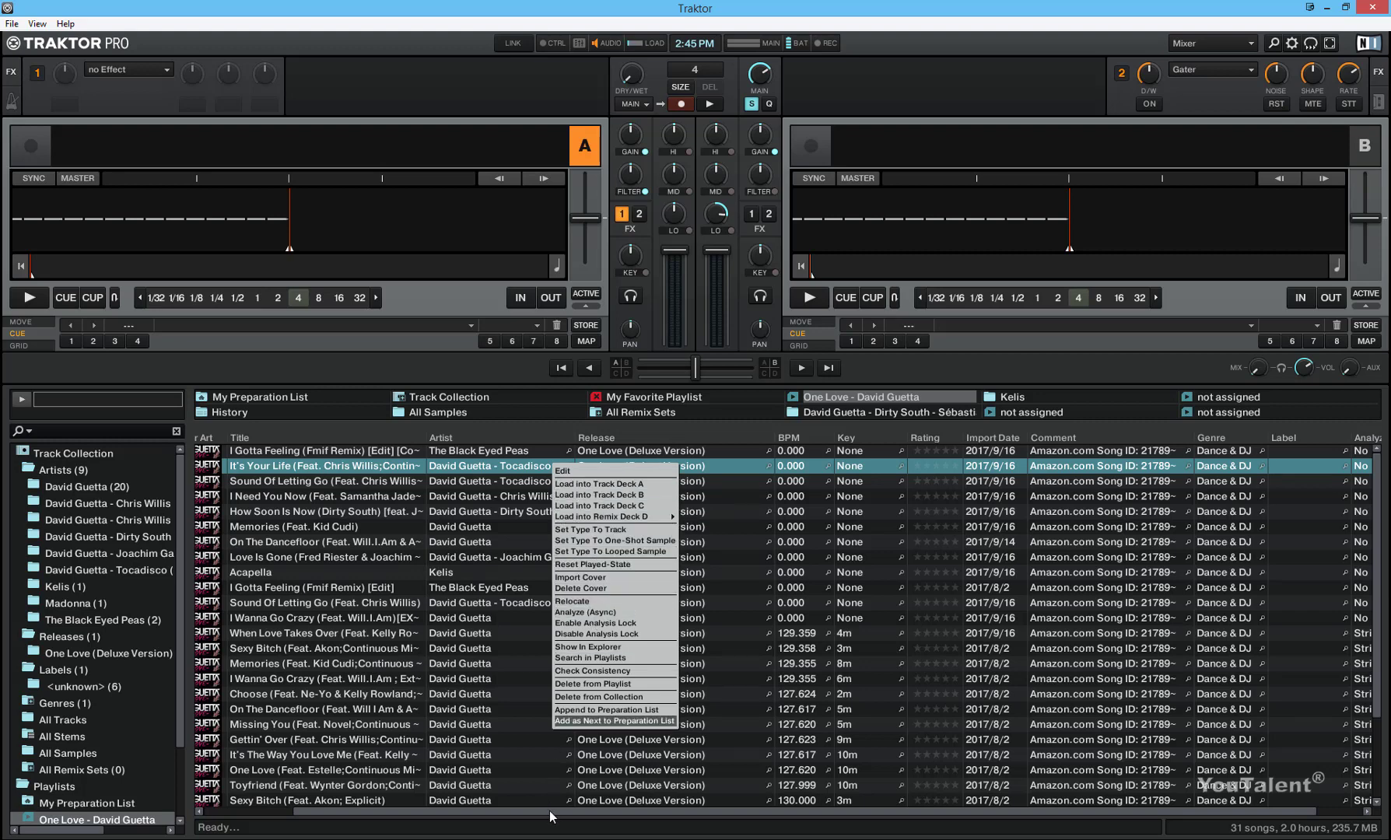
{"action": "left_click", "coordinate": [381, 805]}
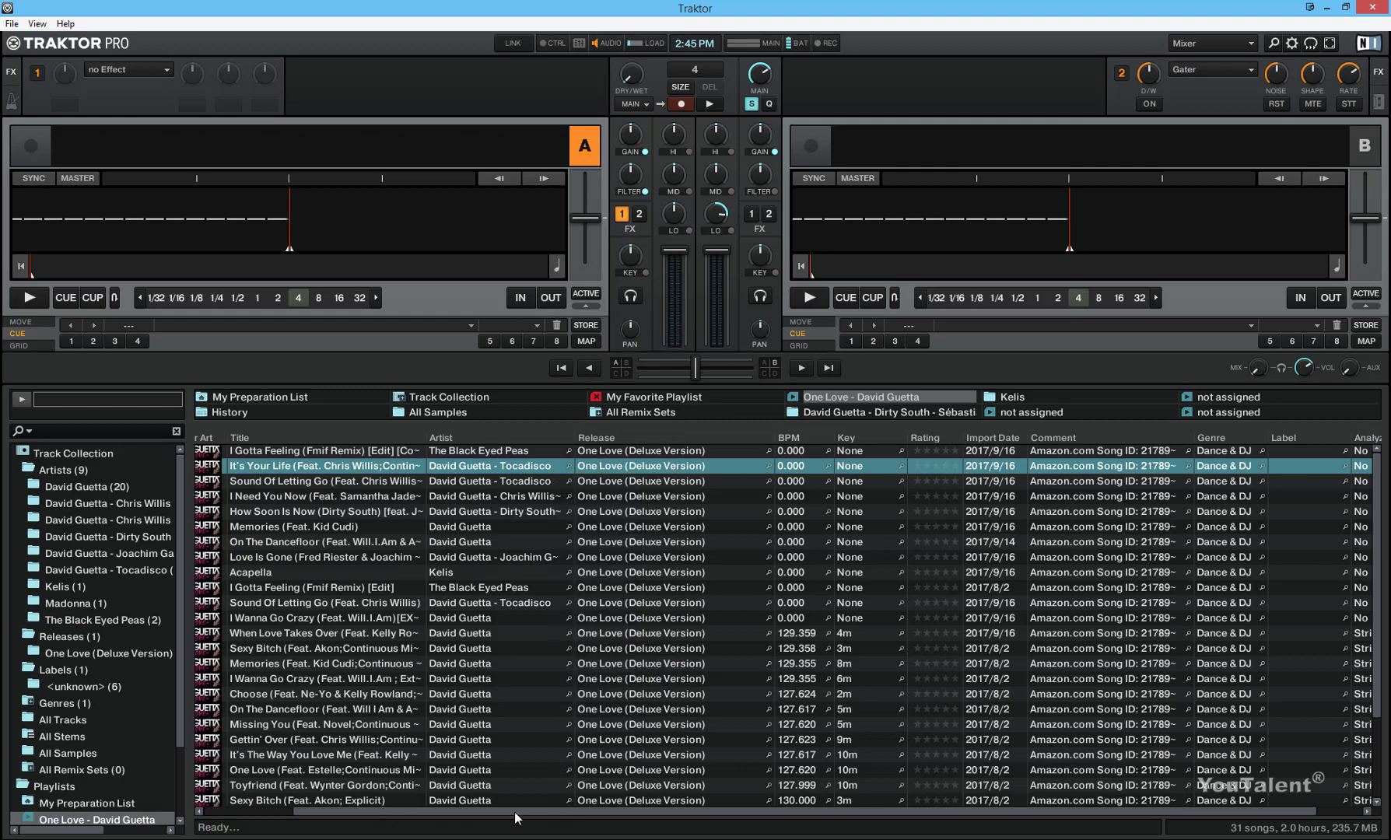
{"action": "left_click_drag", "start_coordinate": [517, 813], "coordinate": [781, 810]}
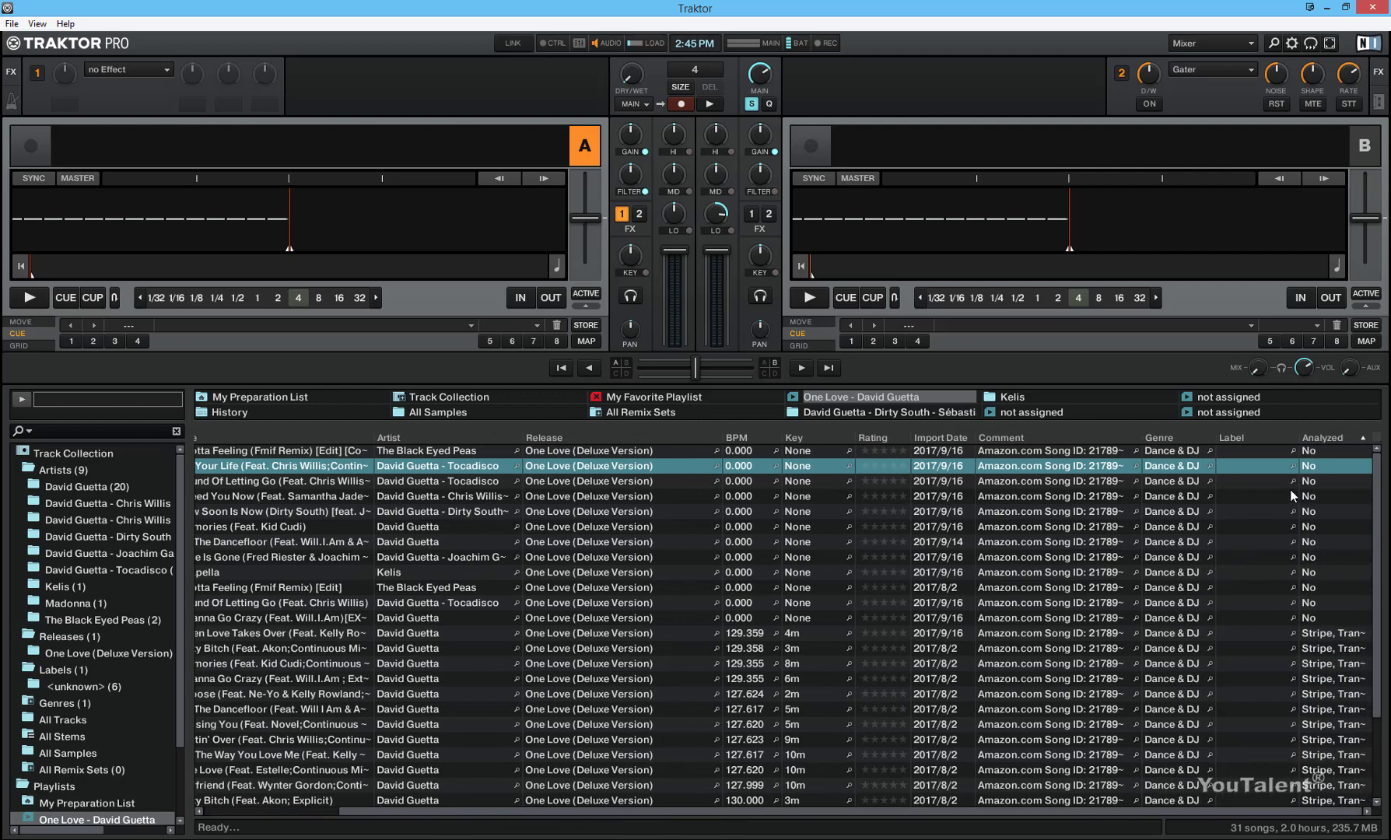
Step: Hide the Analyzed column in the track list, then show it again
{"action": "right_click", "coordinate": [1320, 439]}
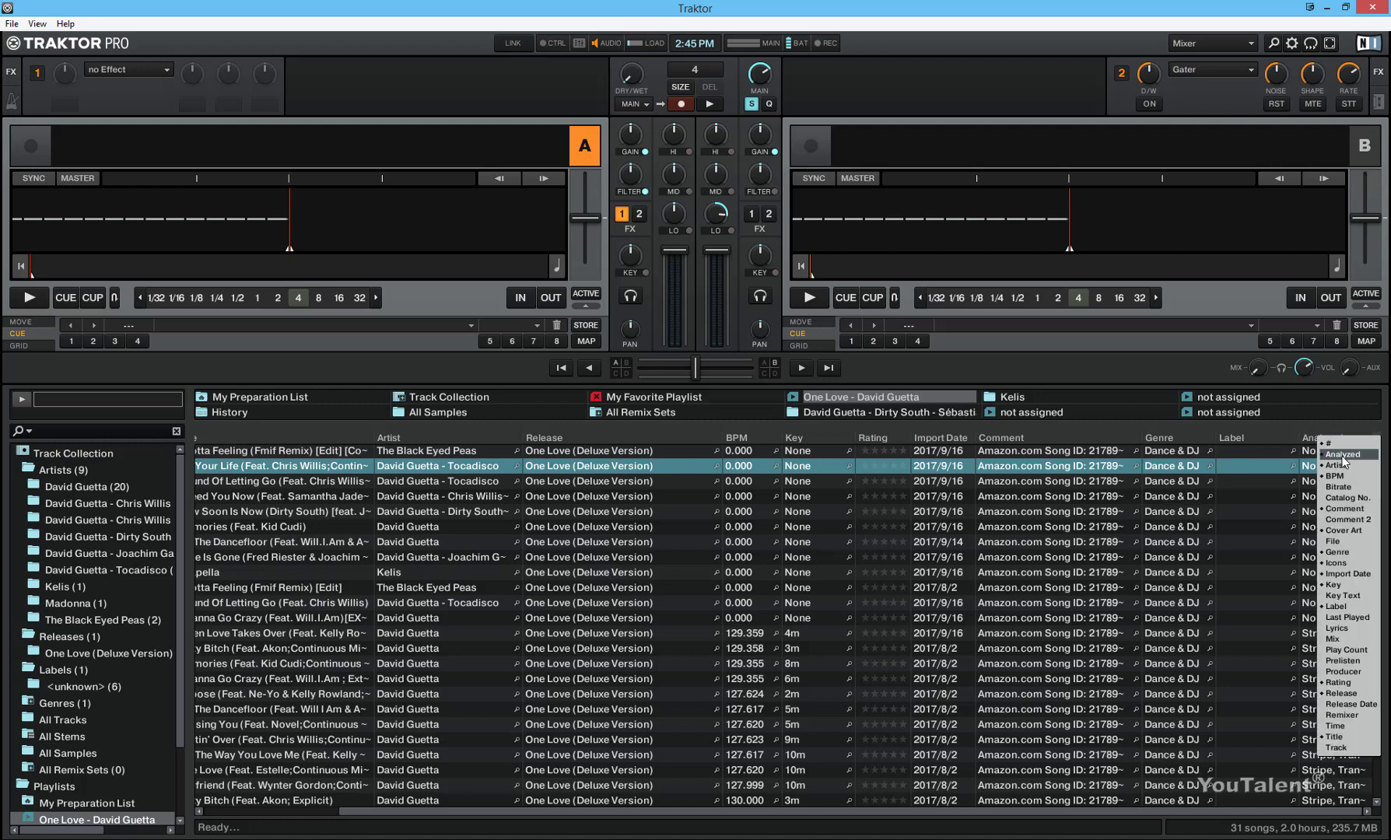
{"action": "left_click", "coordinate": [1339, 457]}
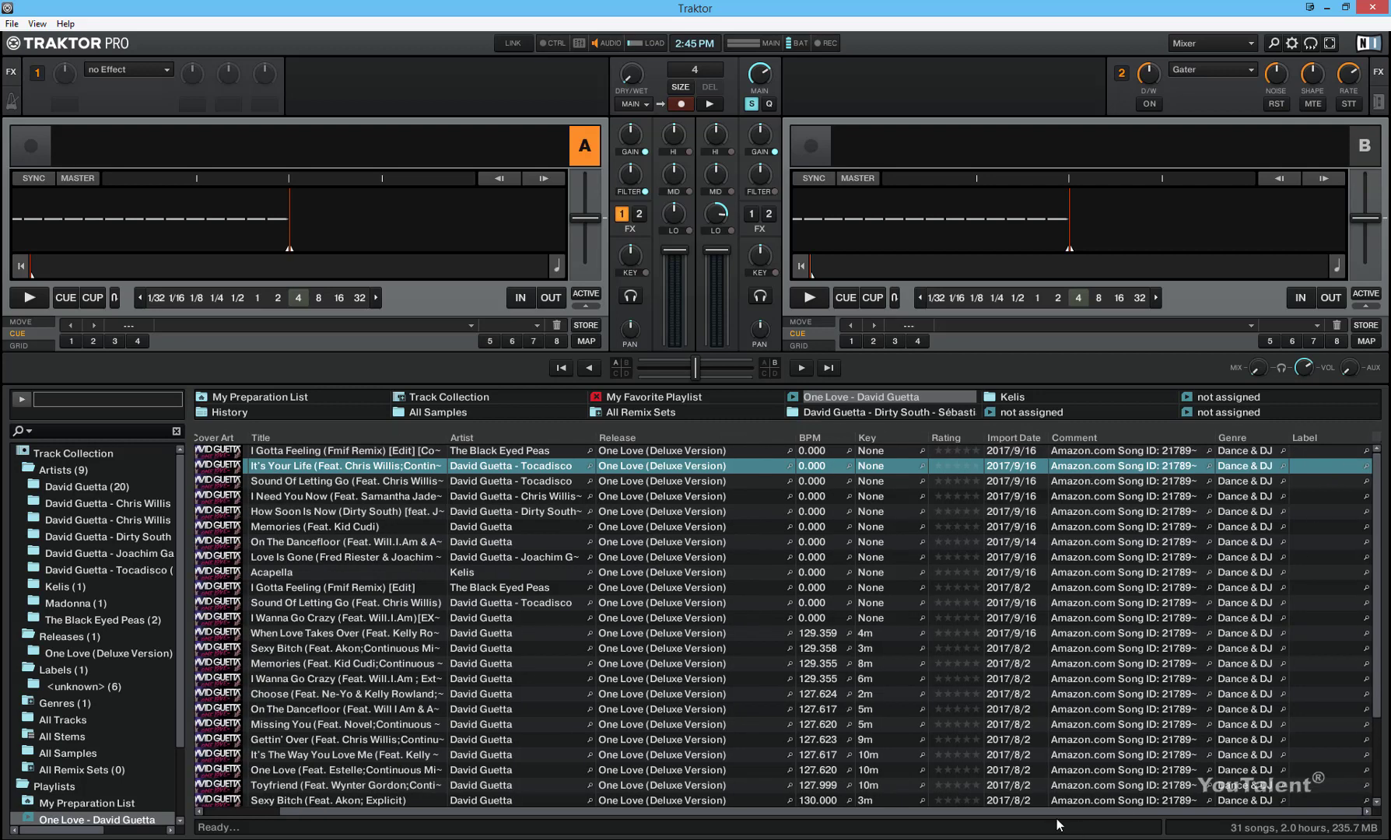
{"action": "right_click", "coordinate": [1322, 434]}
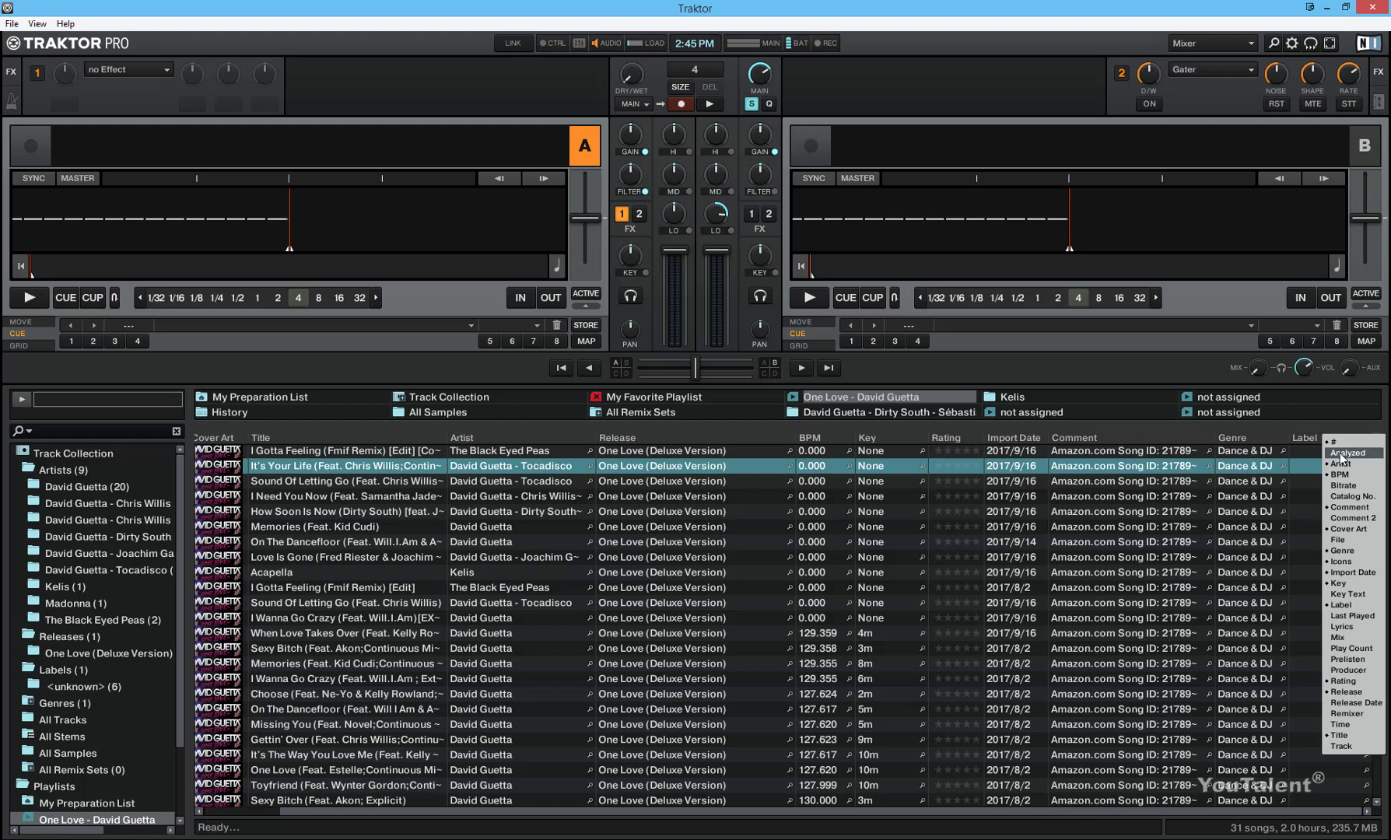
{"action": "left_click", "coordinate": [1340, 454]}
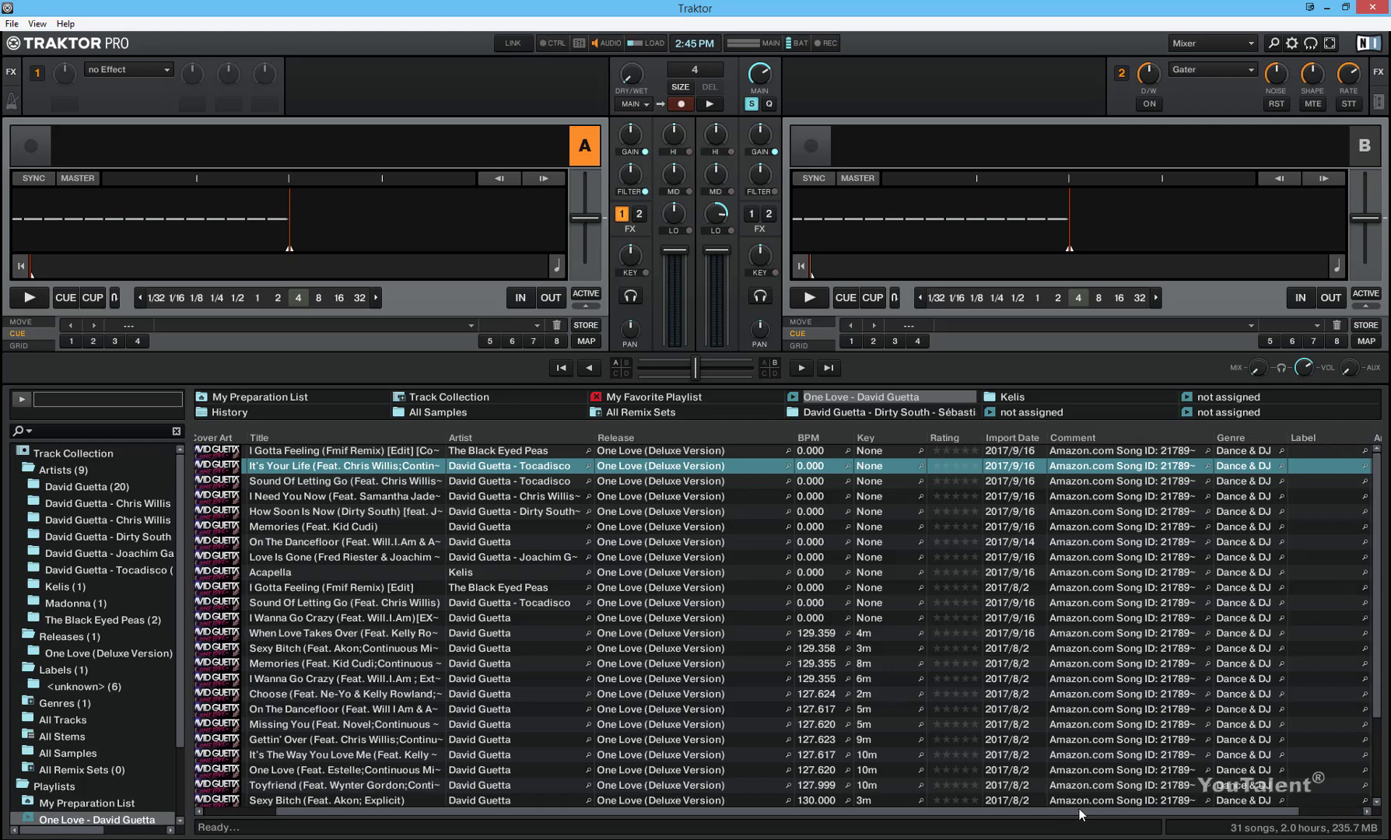
{"action": "left_click_drag", "start_coordinate": [1084, 809], "coordinate": [1149, 808]}
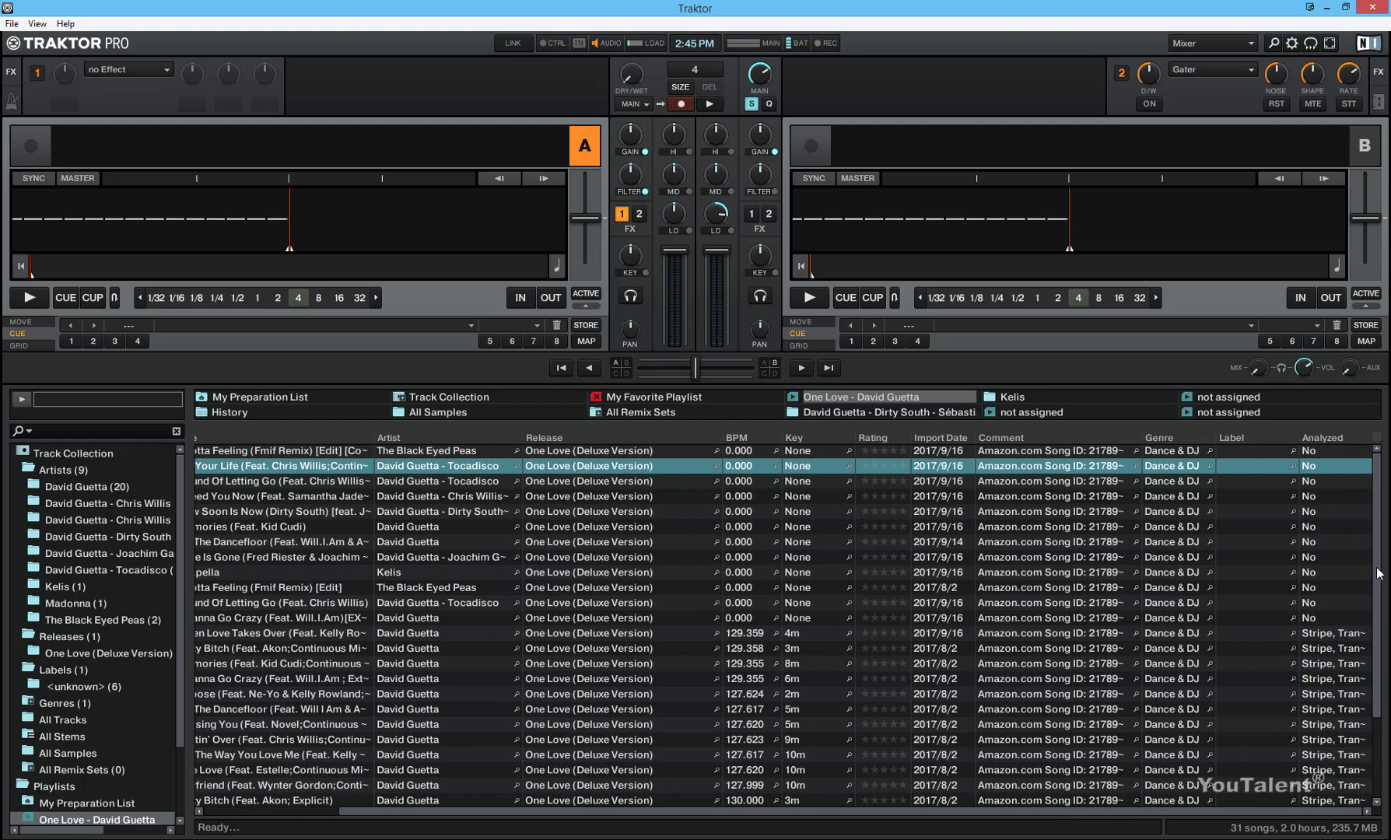
{"action": "scroll", "coordinate": [1380, 556], "scroll_direction": "down", "scroll_amount": 3}
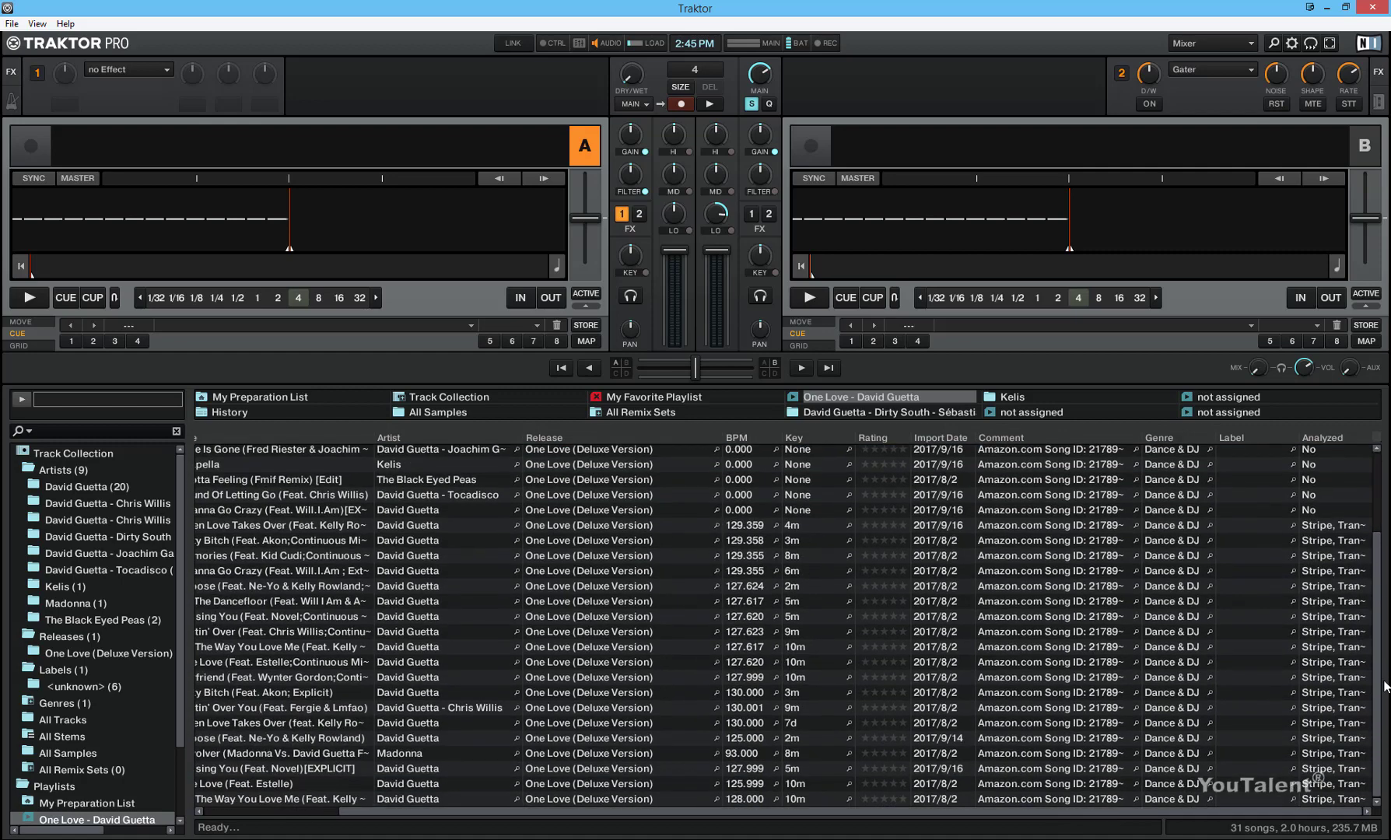
{"action": "scroll", "coordinate": [1380, 623], "scroll_direction": "up", "scroll_amount": 3}
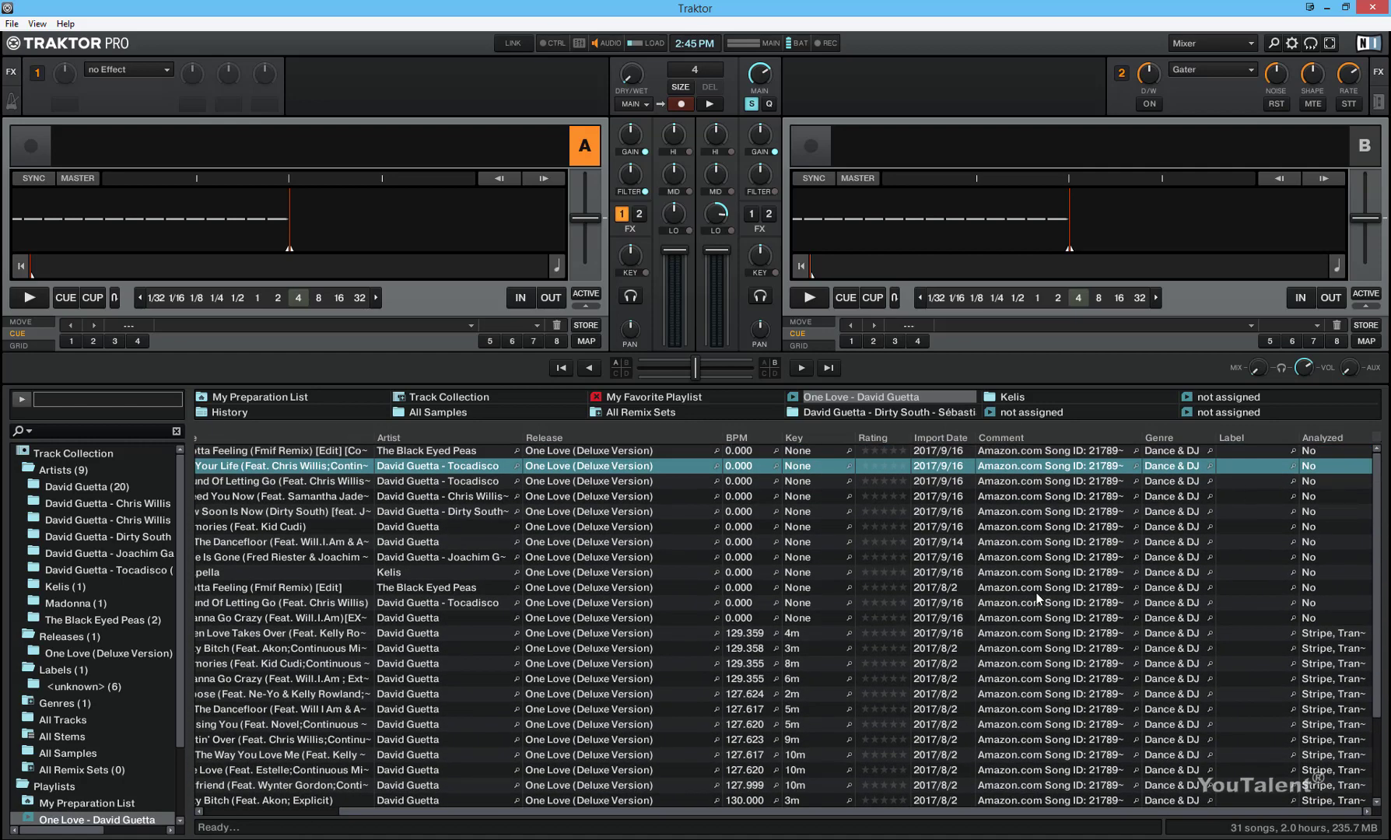
{"action": "left_click_drag", "start_coordinate": [842, 813], "coordinate": [708, 813]}
Step: Select the first I Gotta Feeling remix and choose Analyze (Async) for it
{"action": "left_click", "coordinate": [385, 451]}
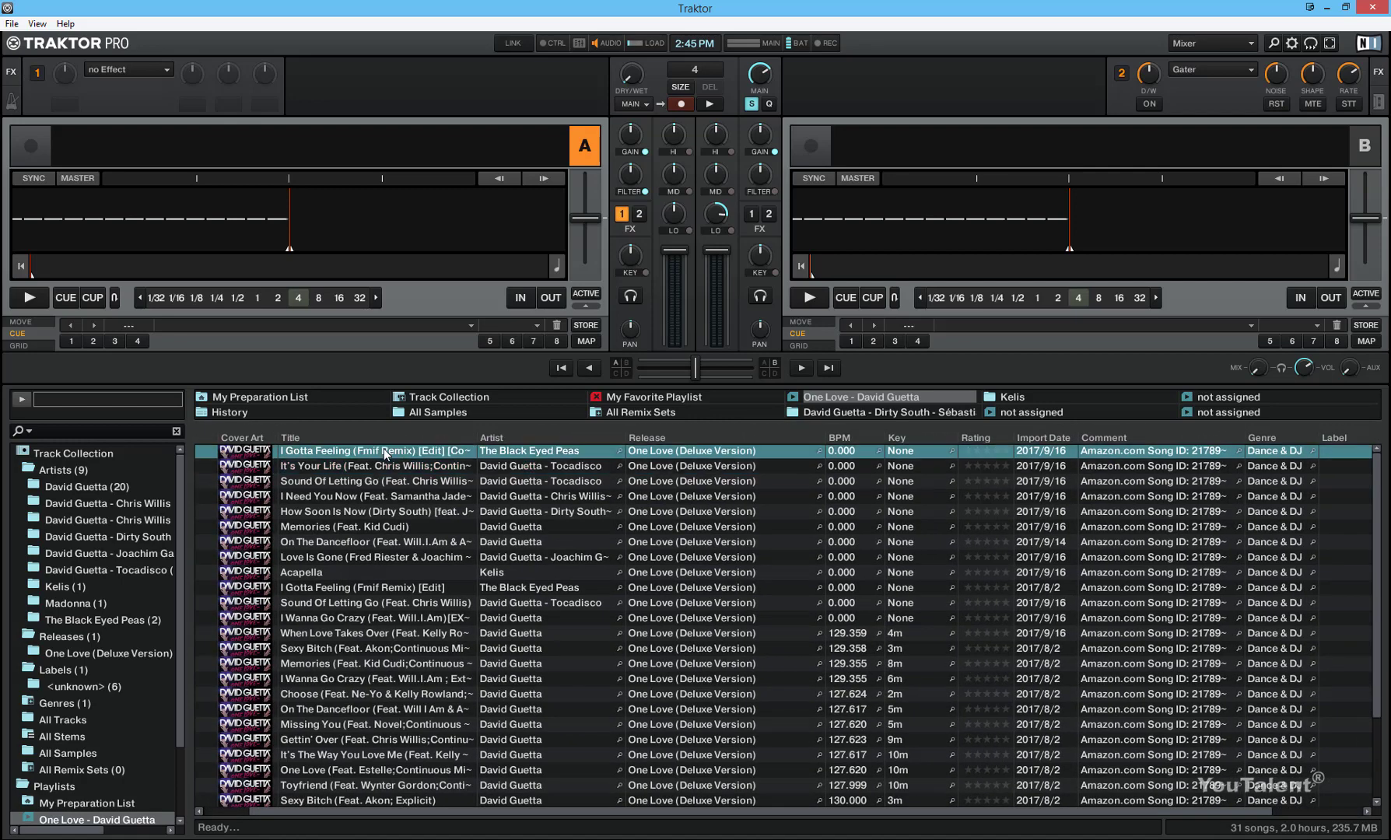
{"action": "left_click_drag", "start_coordinate": [393, 451], "coordinate": [347, 453]}
{"action": "right_click", "coordinate": [359, 452]}
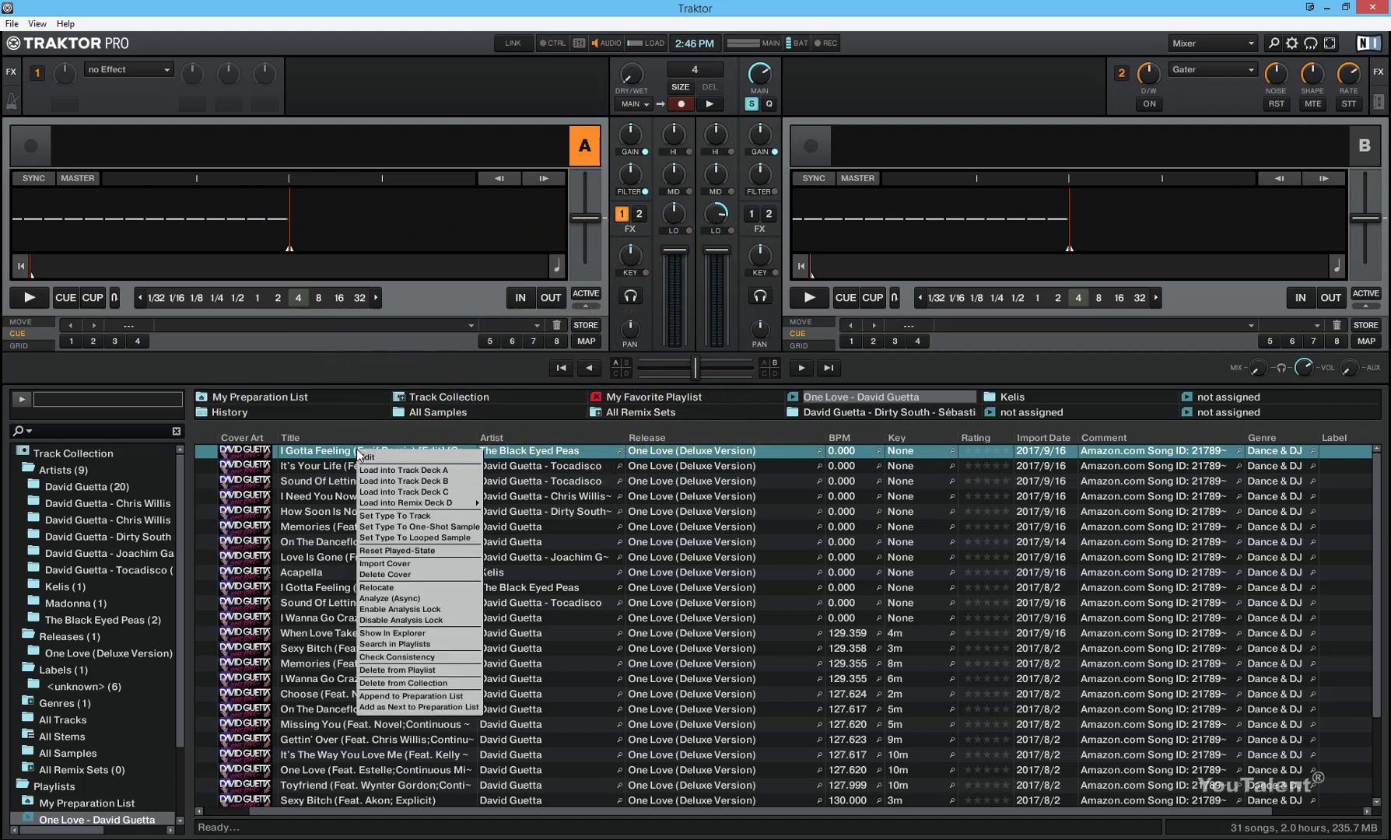
{"action": "left_click", "coordinate": [391, 599]}
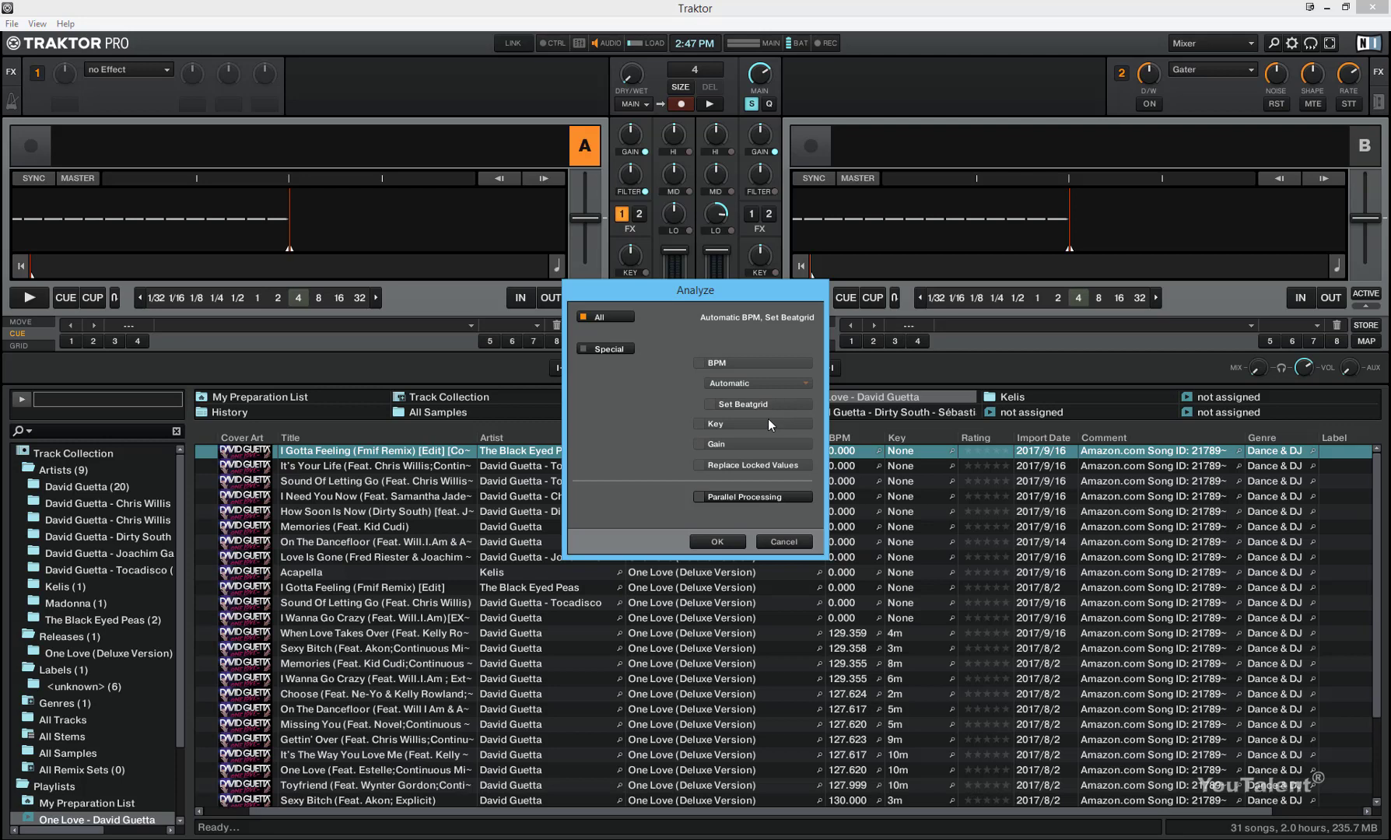
Step: Confirm analysis with all options, then load the analysed I Gotta Feeling remix into Deck A
{"action": "left_click", "coordinate": [718, 541]}
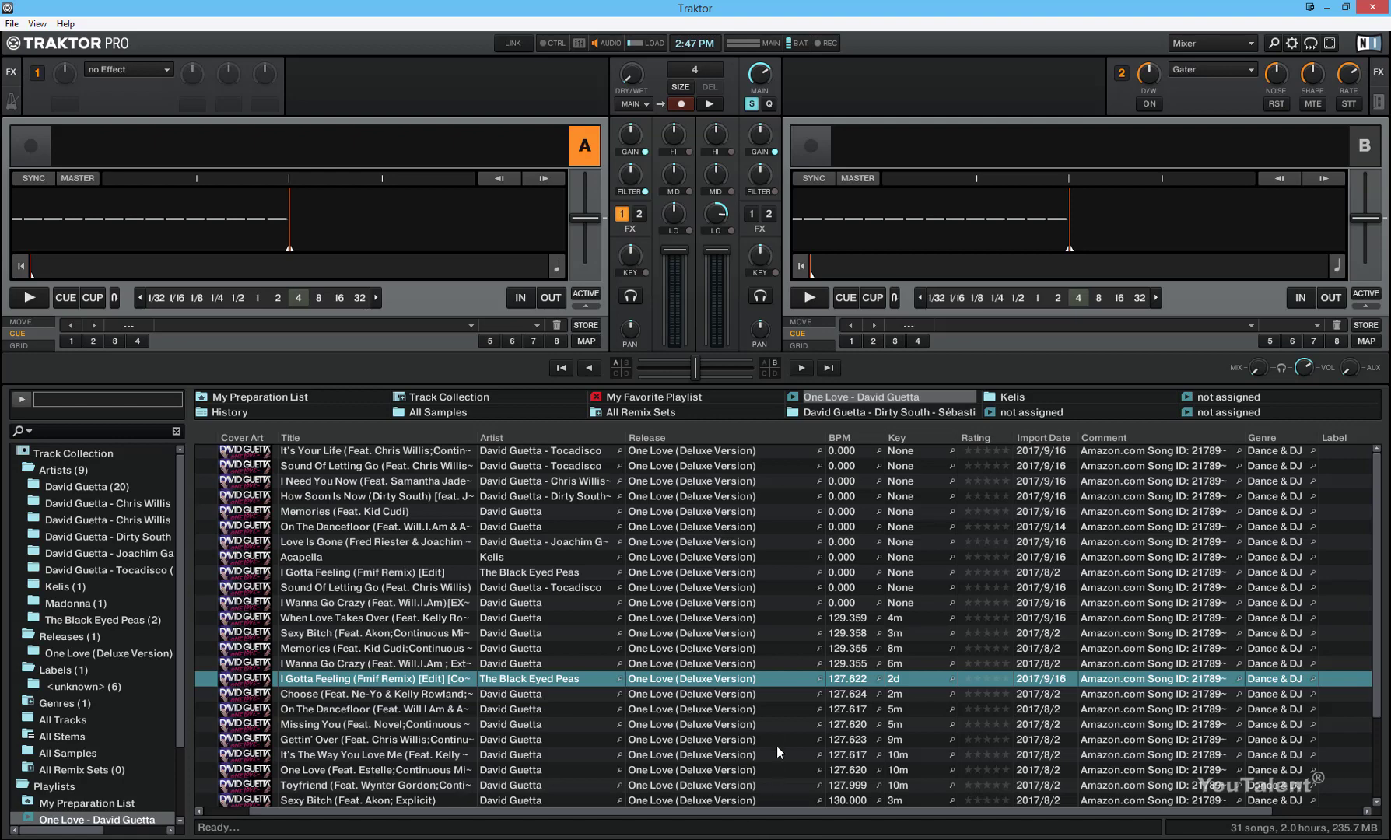
{"action": "scroll", "coordinate": [564, 487], "scroll_direction": "down", "scroll_amount": 2}
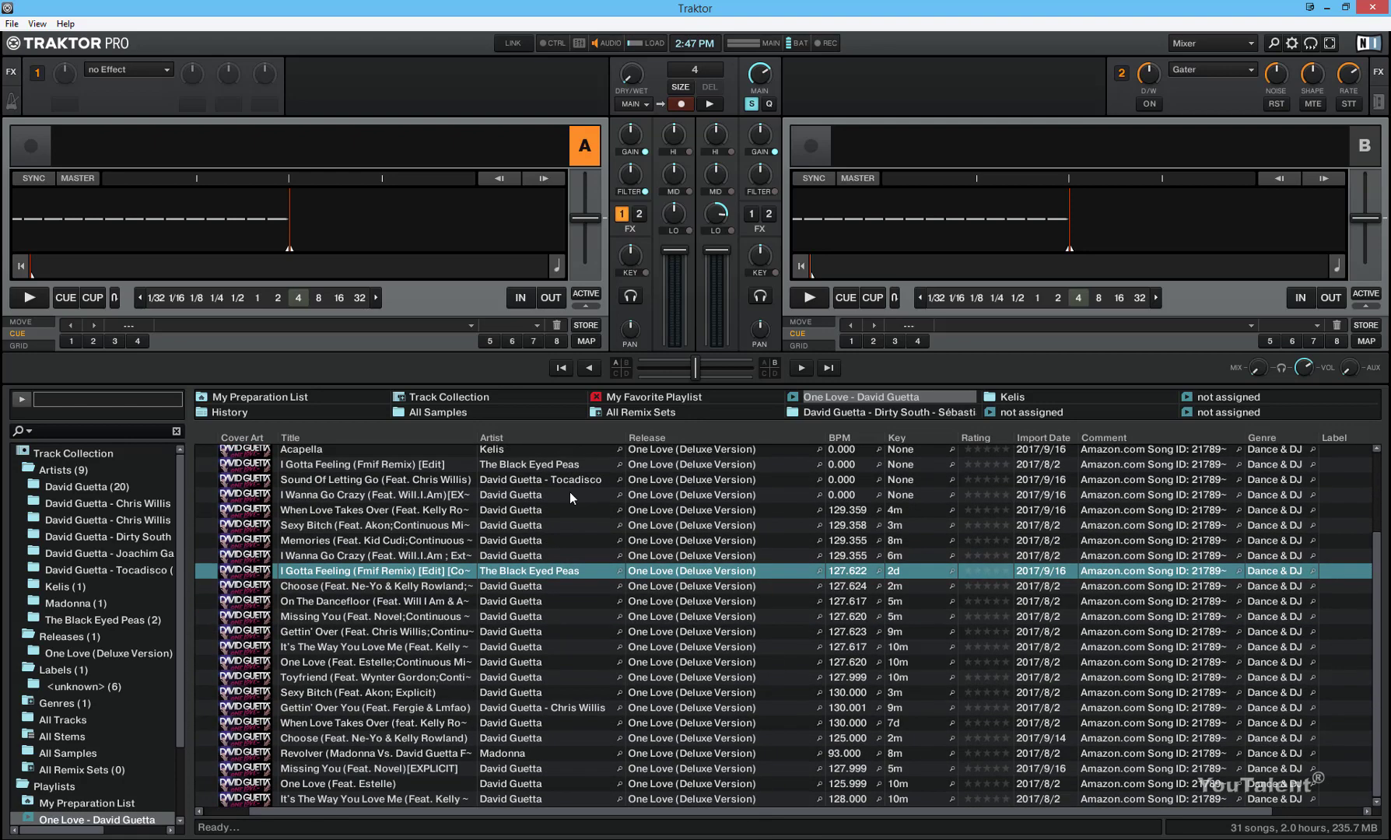
{"action": "scroll", "coordinate": [571, 494], "scroll_direction": "up", "scroll_amount": 2}
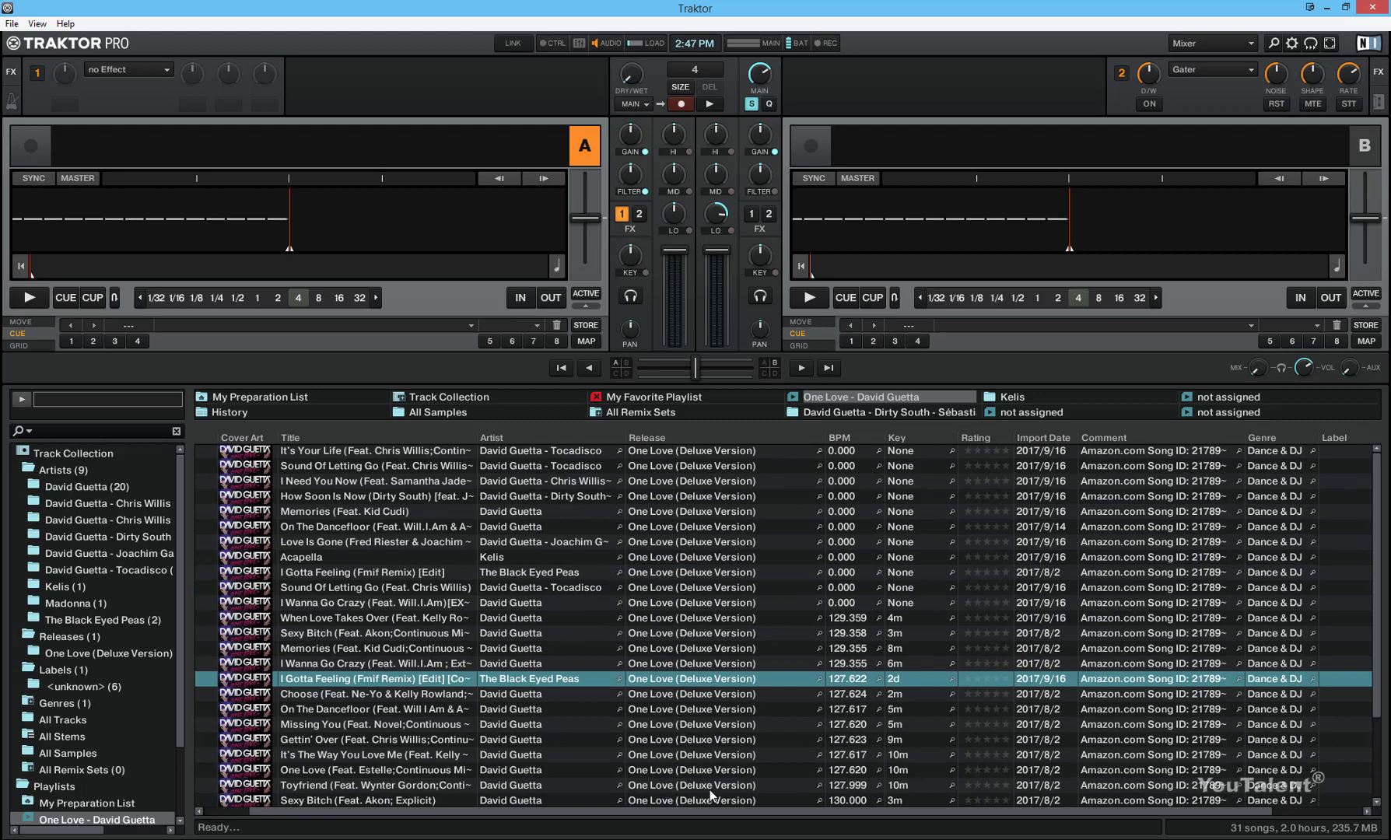
{"action": "left_click_drag", "start_coordinate": [698, 810], "coordinate": [941, 808]}
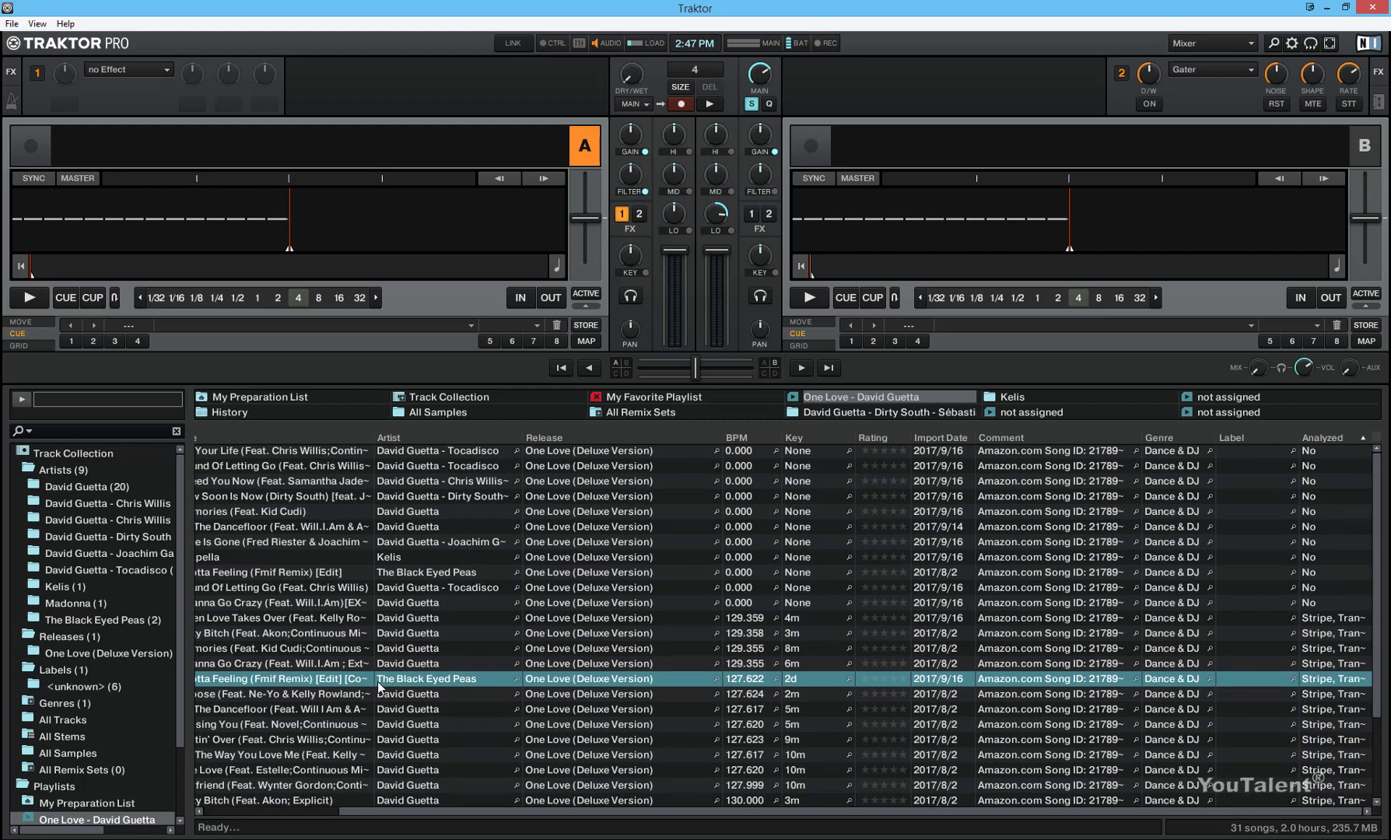
{"action": "left_click_drag", "start_coordinate": [378, 683], "coordinate": [329, 230]}
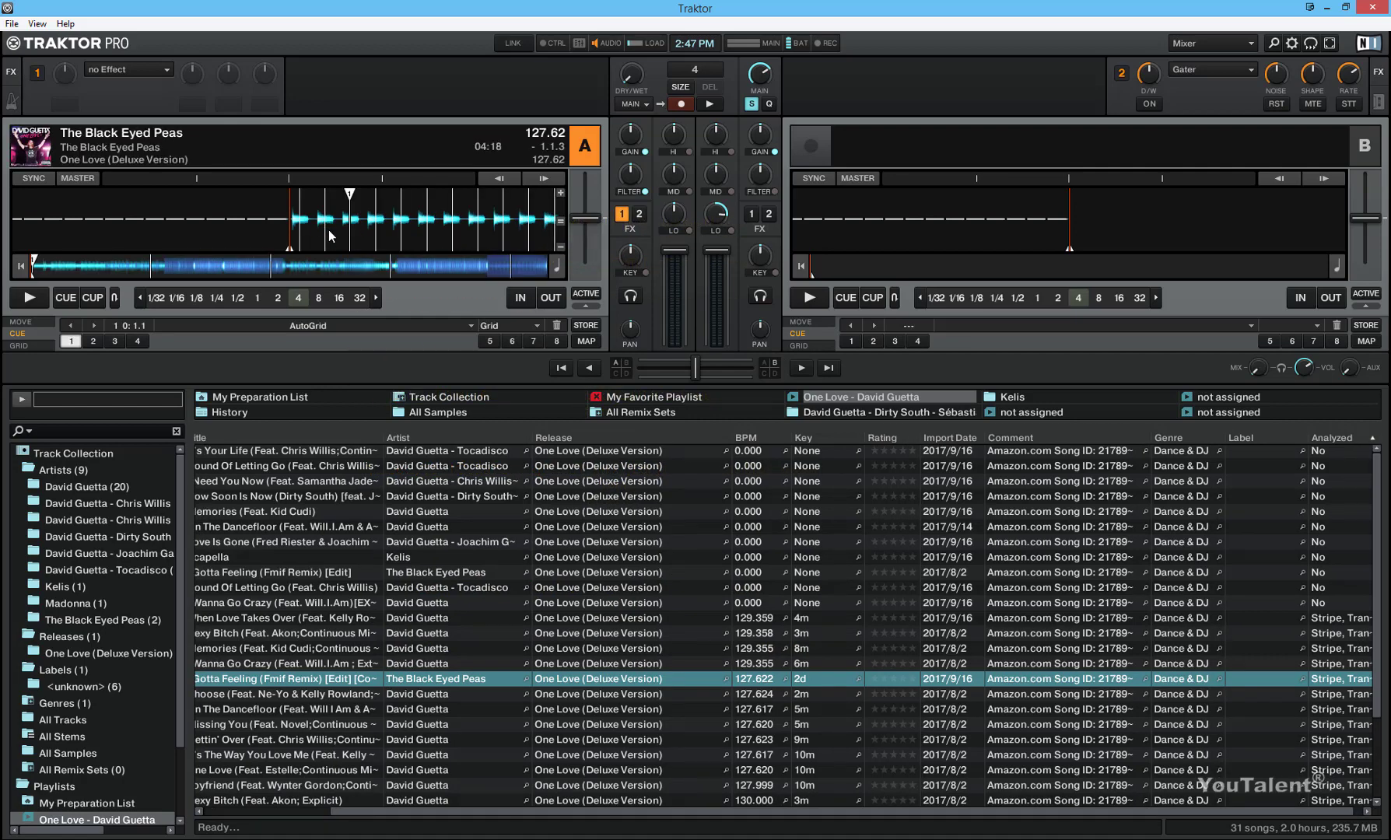
Step: Skip through I Gotta Feeling in Deck A to around bar 11 and the beat section
{"action": "left_click", "coordinate": [188, 269]}
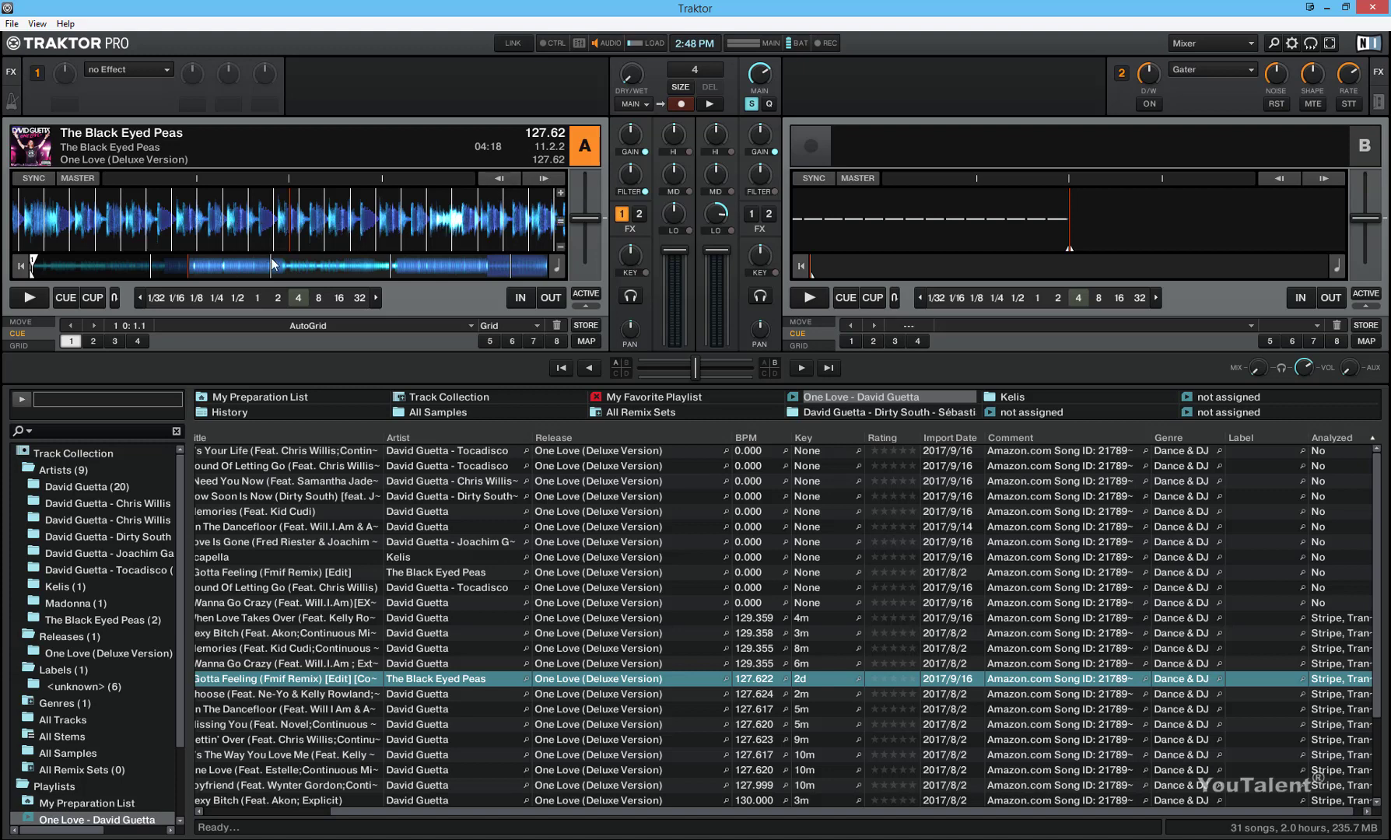
{"action": "left_click_drag", "start_coordinate": [272, 265], "coordinate": [196, 267]}
{"action": "left_click", "coordinate": [234, 267]}
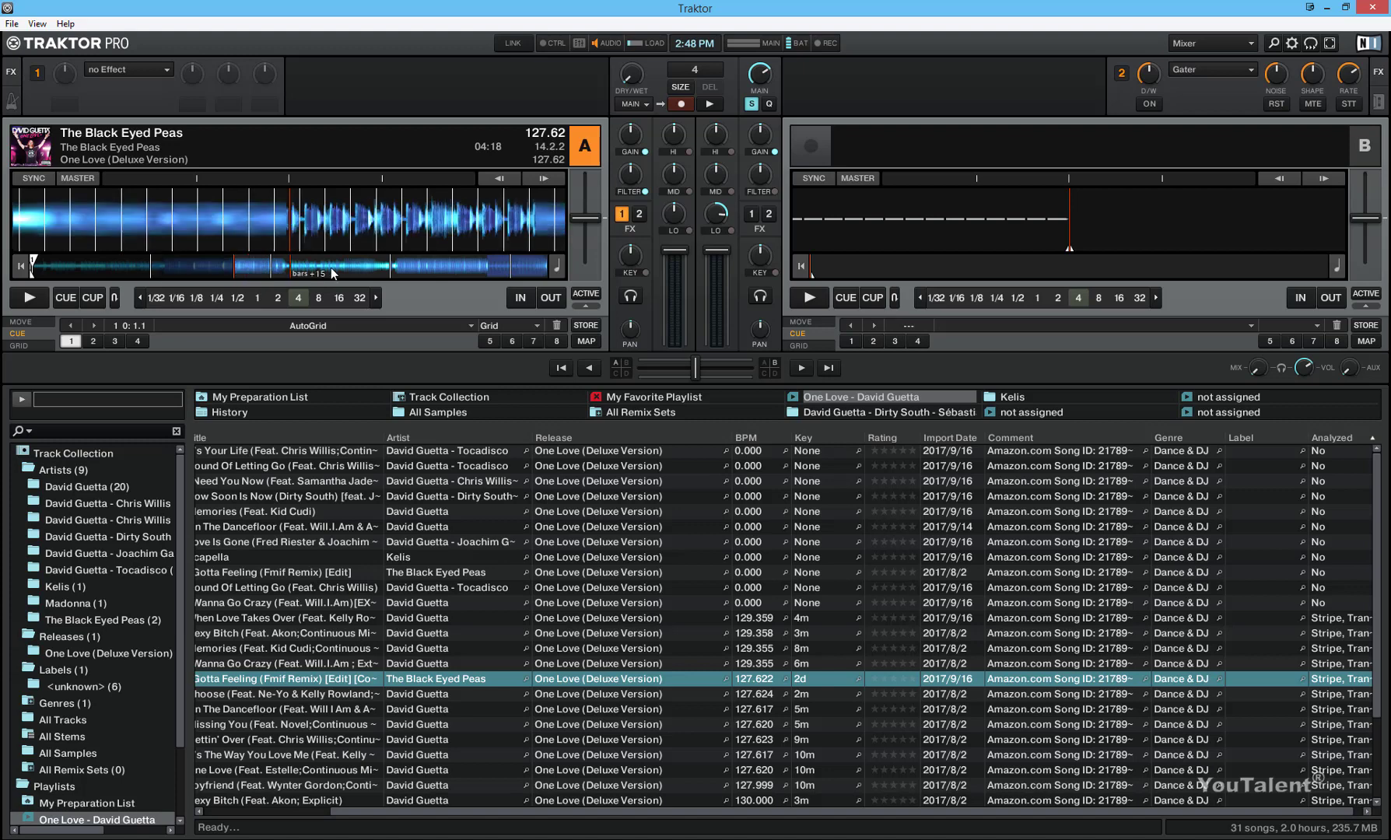
{"action": "left_click", "coordinate": [338, 267]}
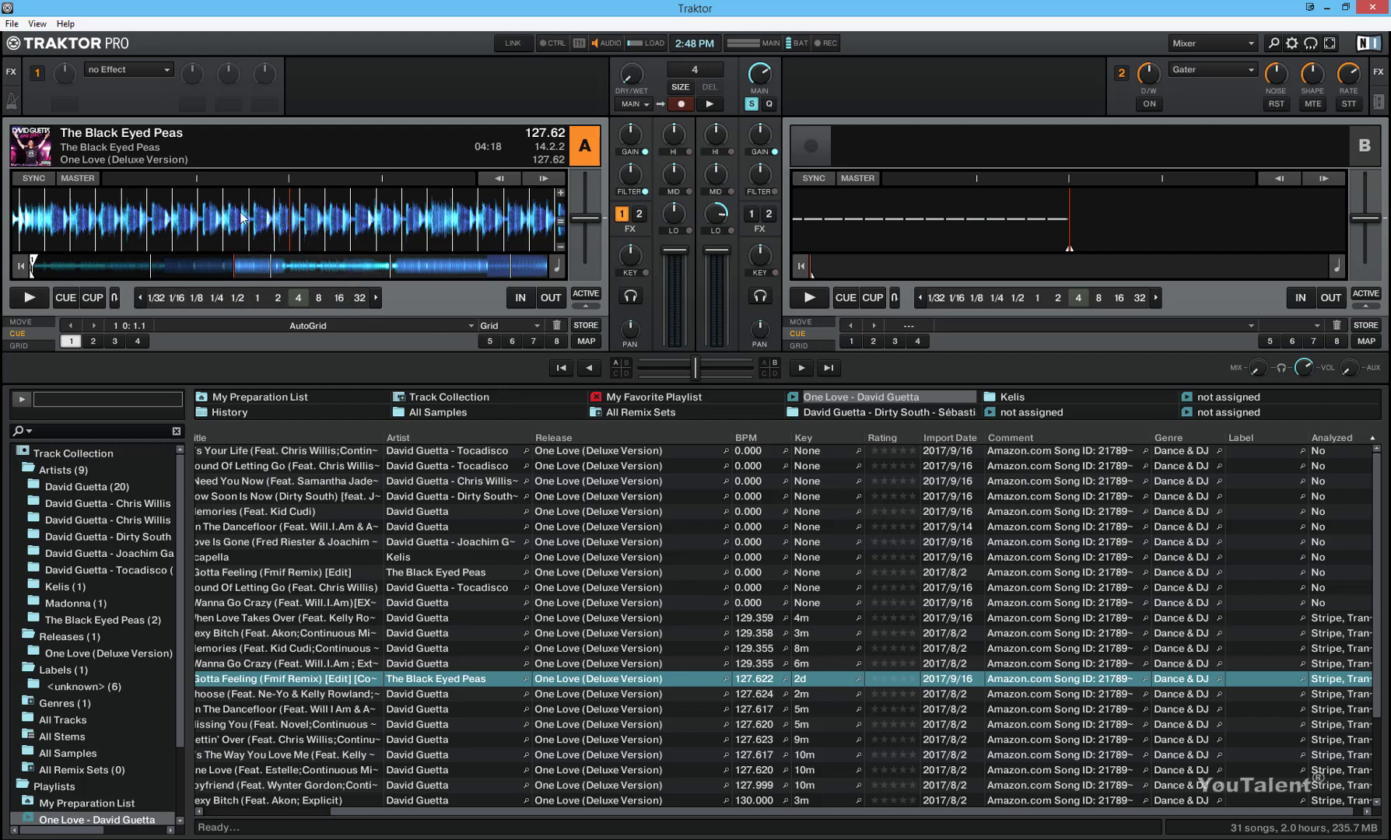
{"action": "left_click", "coordinate": [299, 221]}
{"action": "left_click_drag", "start_coordinate": [297, 221], "coordinate": [357, 222]}
Step: Play Deck A from the start, jump ahead, then load Memories in its place
{"action": "left_click", "coordinate": [31, 271]}
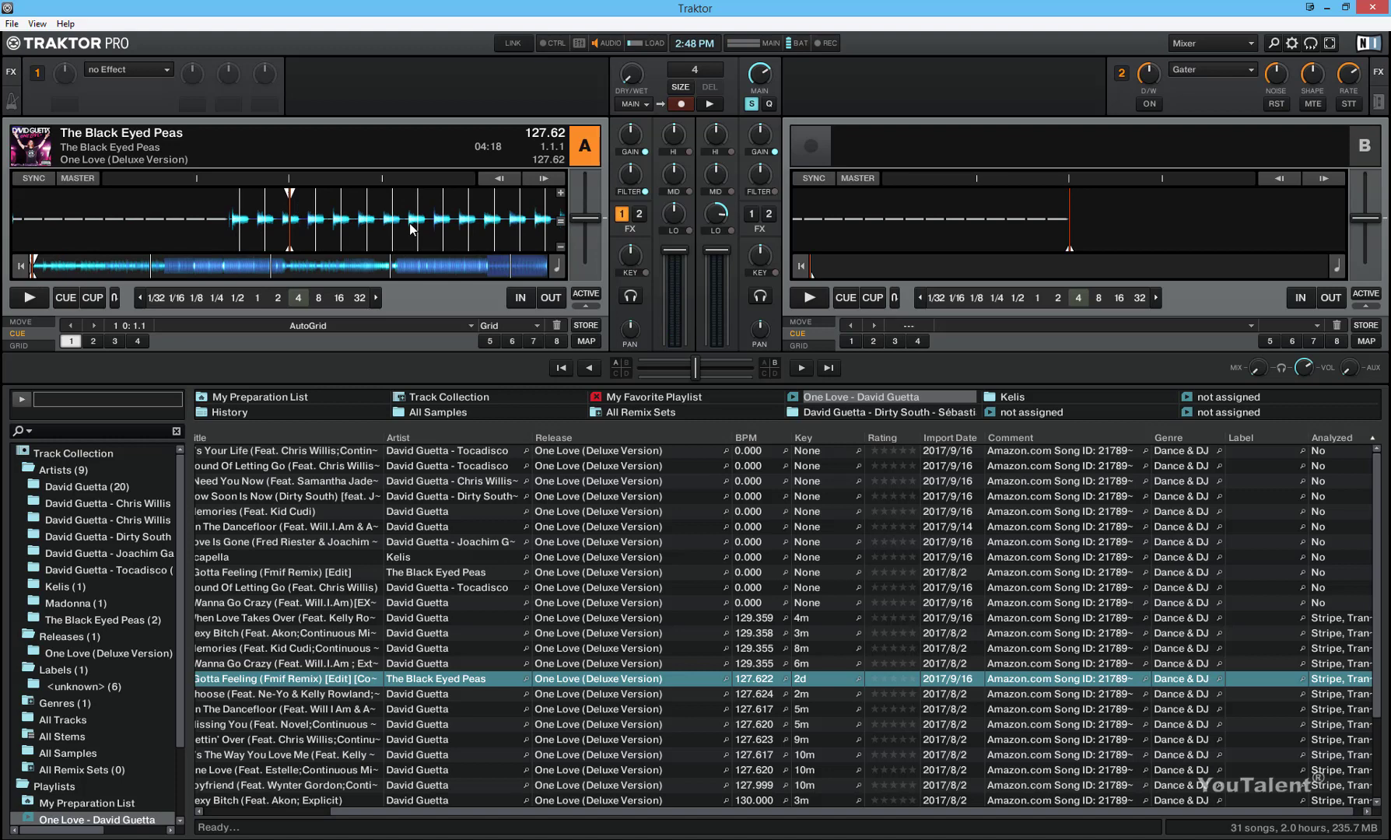
{"action": "key", "text": "space"}
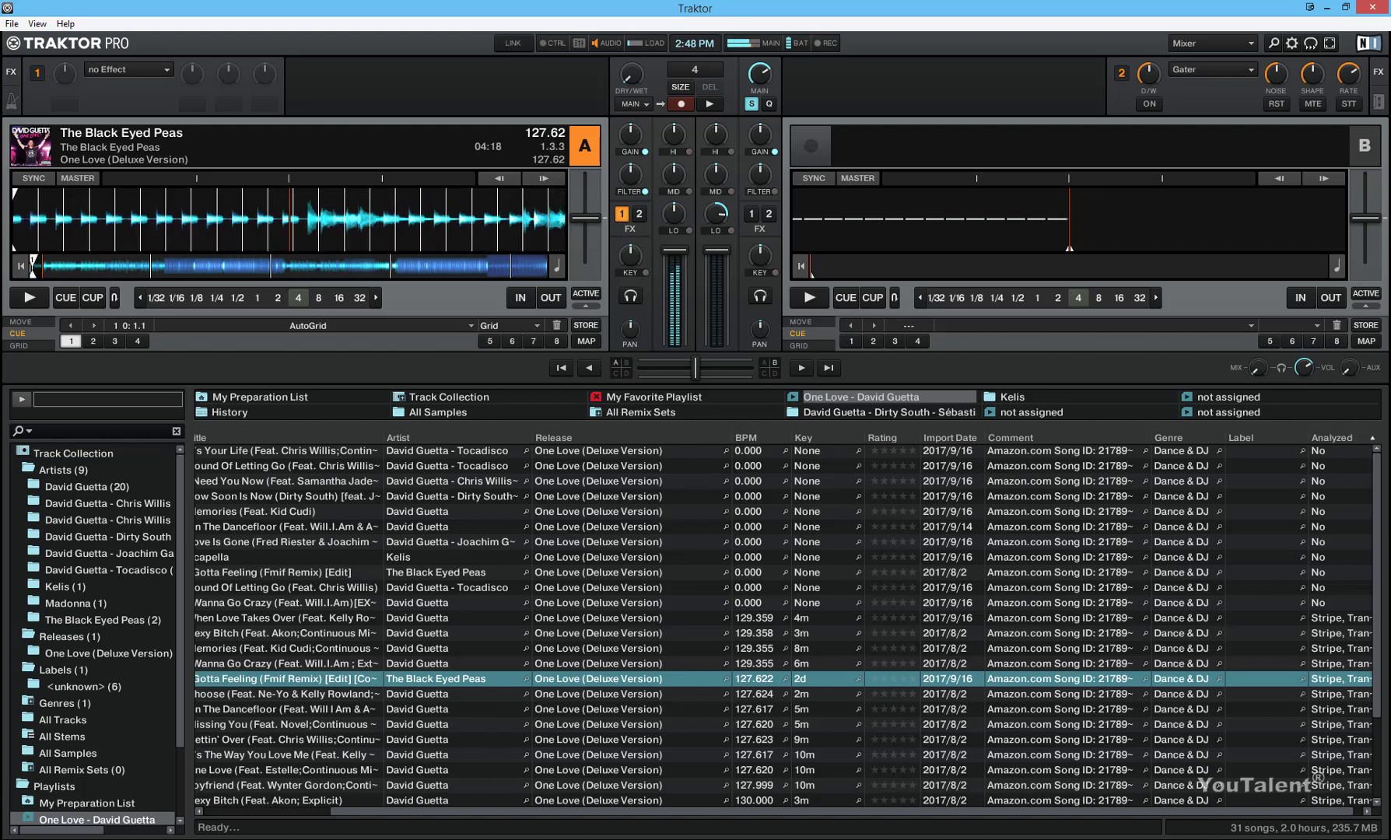
{"action": "left_click", "coordinate": [186, 266]}
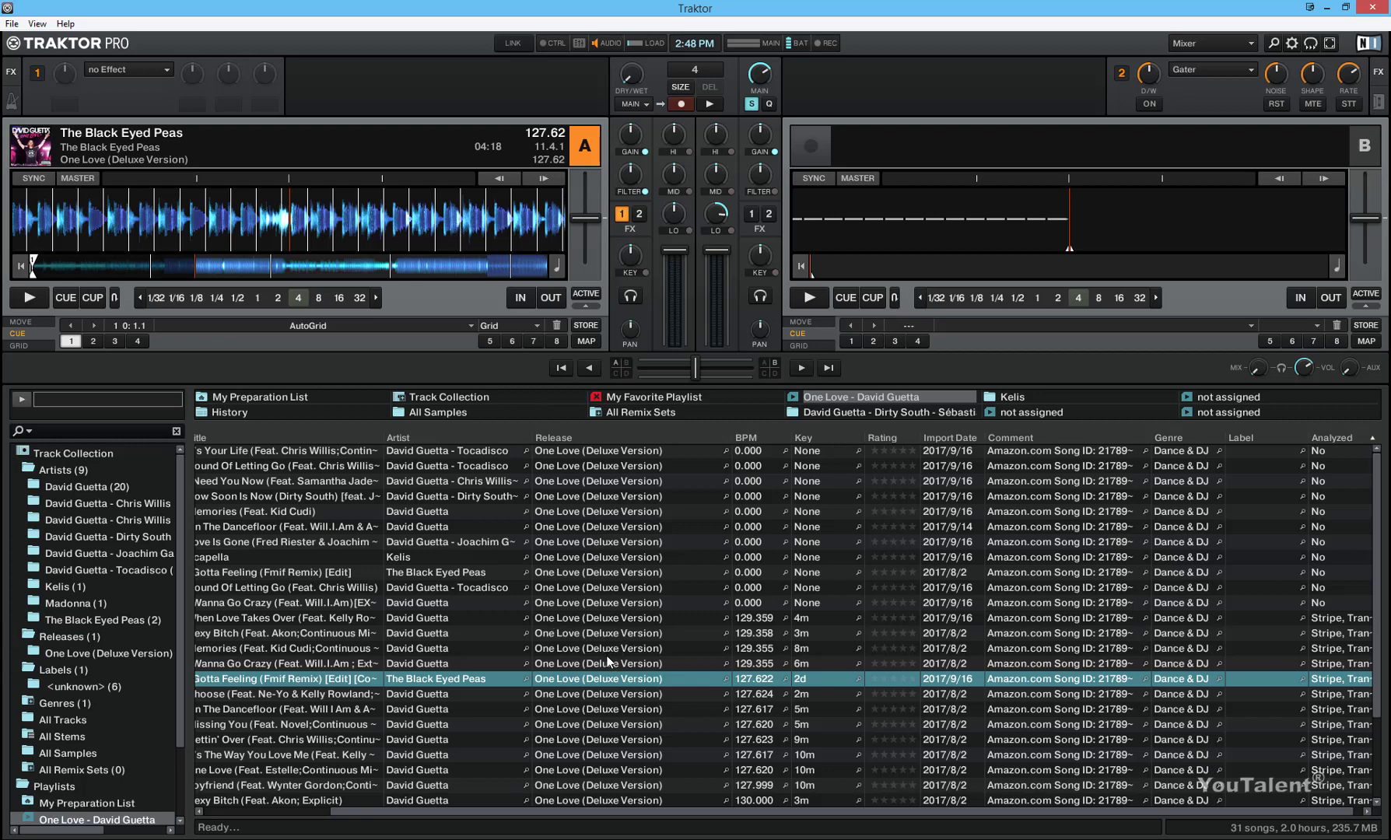
{"action": "left_click_drag", "start_coordinate": [589, 651], "coordinate": [315, 235]}
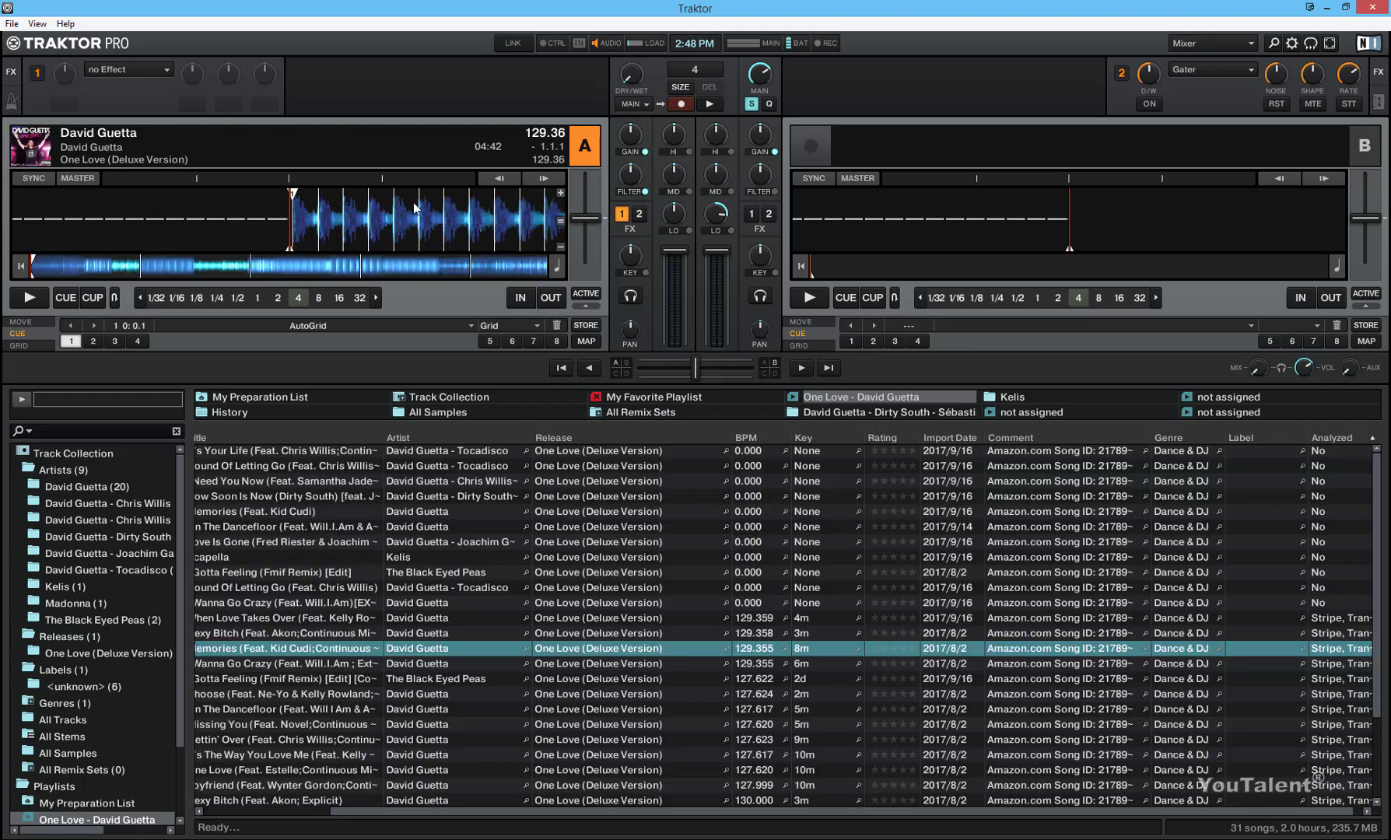
Step: Audition Memories in Deck A with play and pause, then select I Gotta Feeling (Fmif Remix)
{"action": "key", "text": "space"}
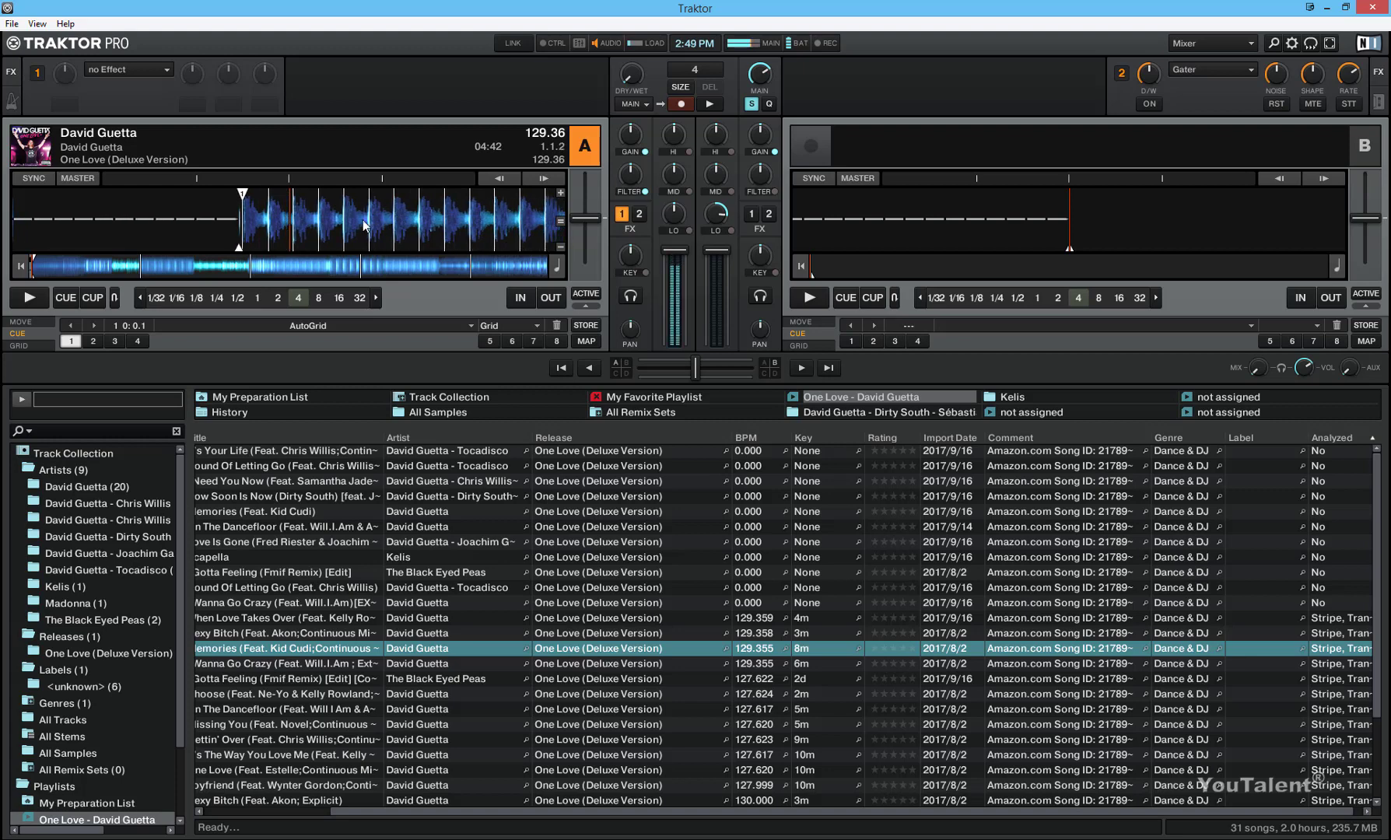
{"action": "key", "text": "space"}
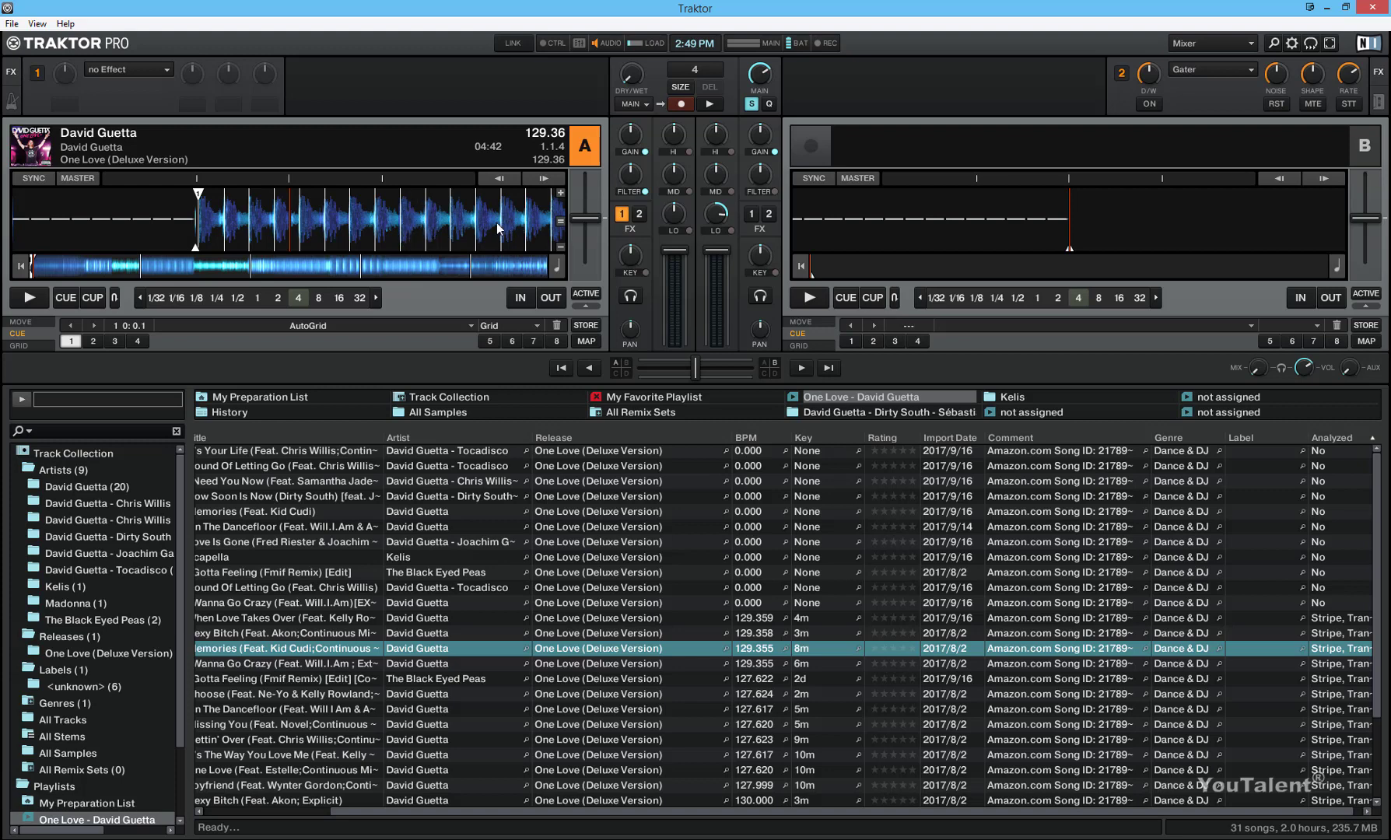
{"action": "key", "text": "space"}
{"action": "key", "text": "space"}
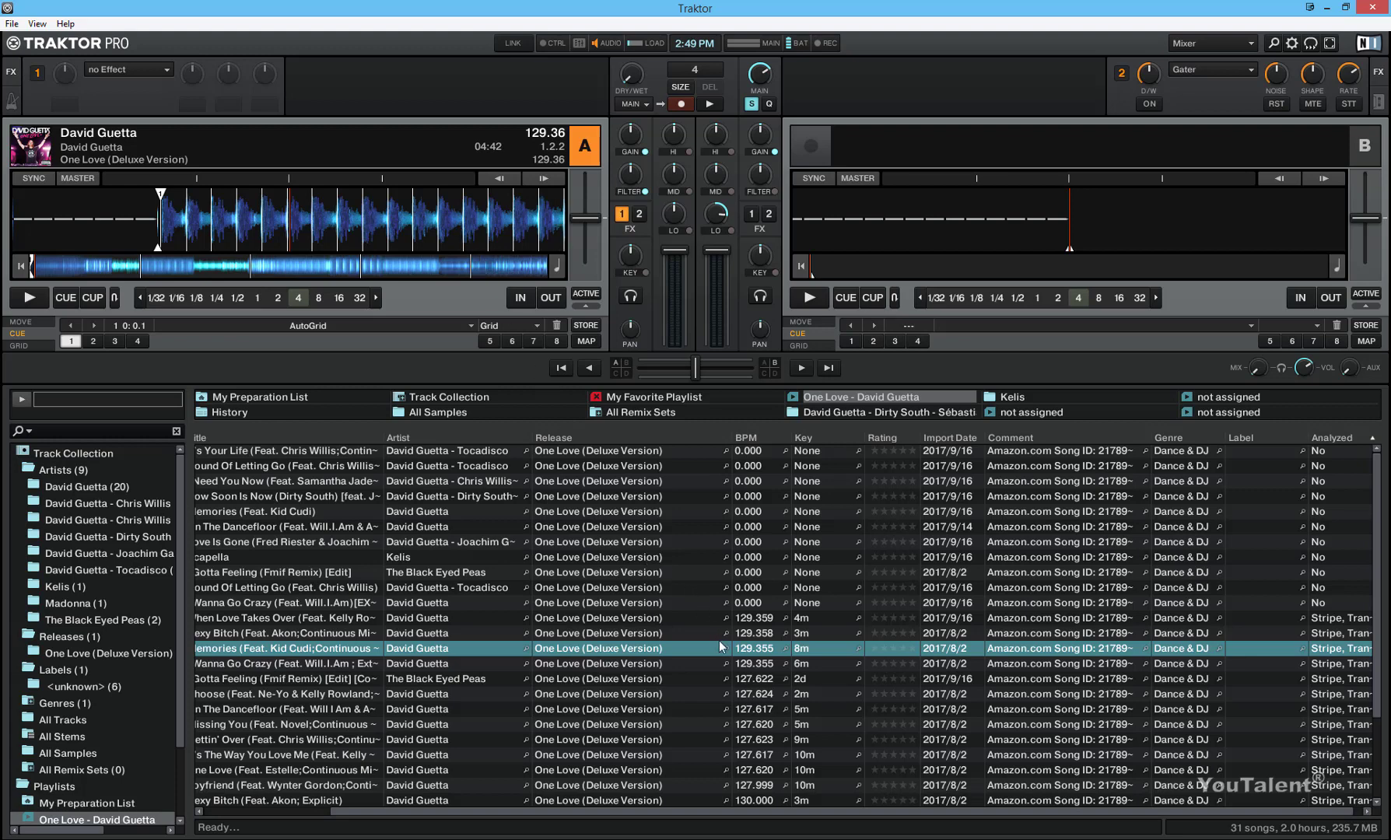
{"action": "left_click", "coordinate": [670, 681]}
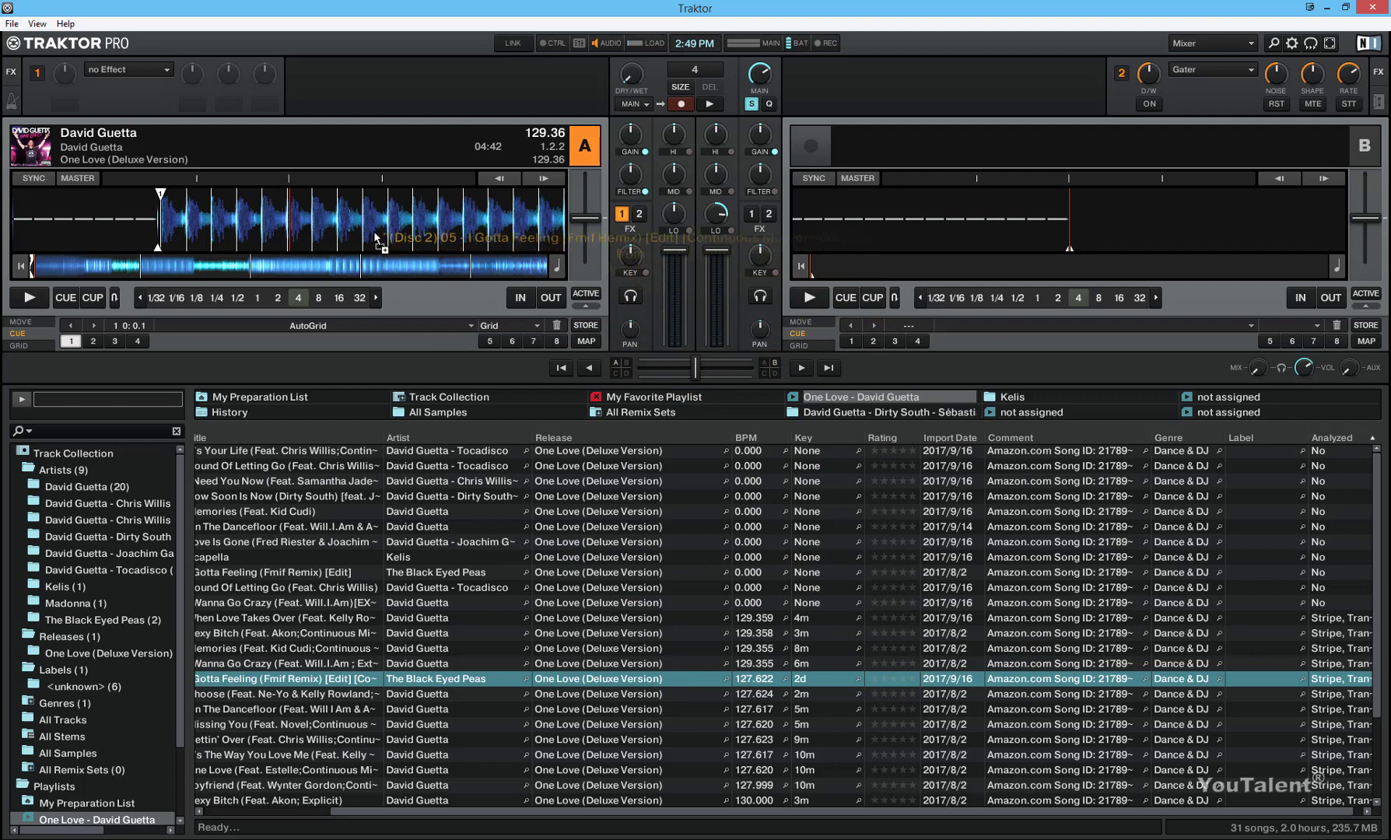
Step: Load I Gotta Feeling (Fmif Remix) into Deck A and start editing its beatgrid in GRID mode
{"action": "left_click_drag", "start_coordinate": [371, 231], "coordinate": [379, 232]}
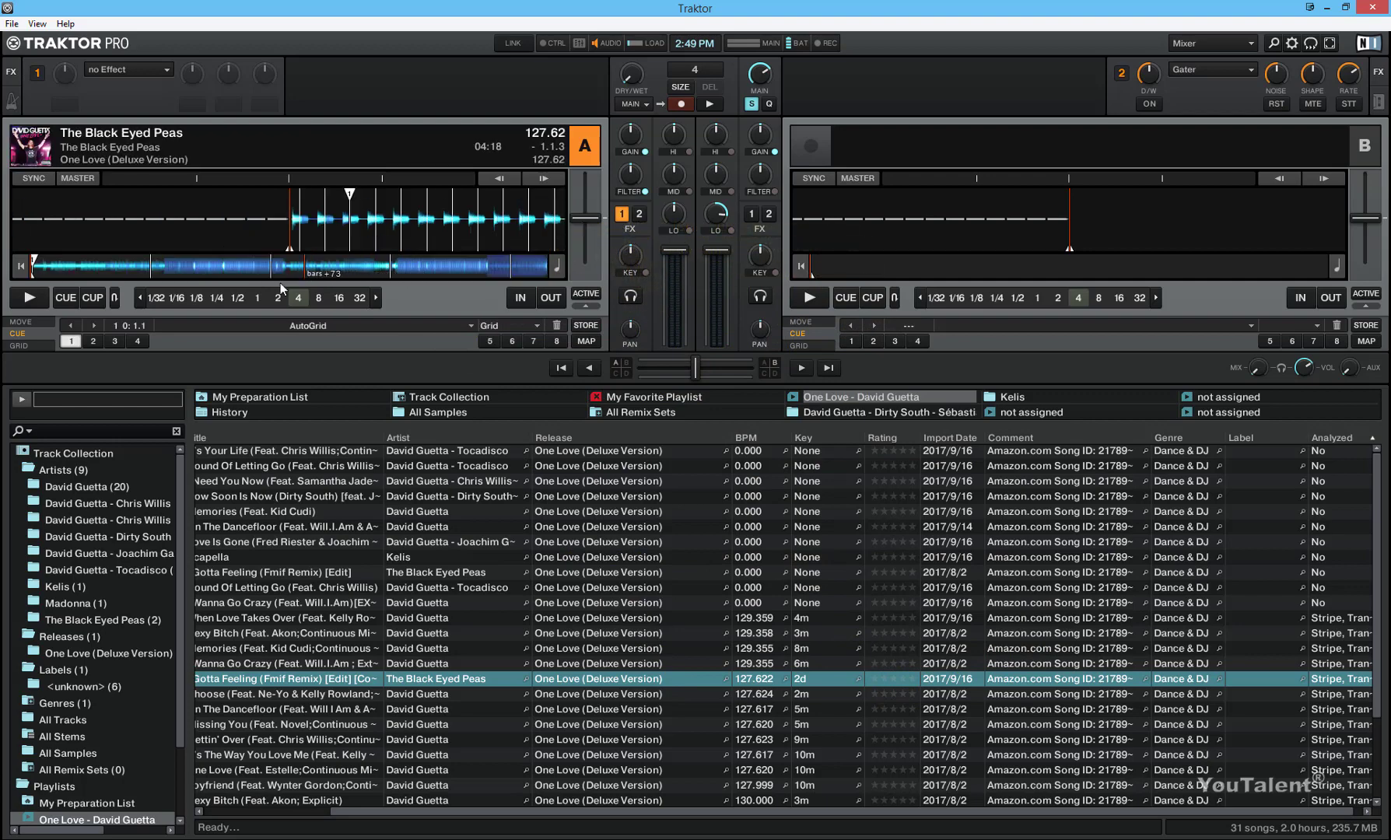
{"action": "left_click", "coordinate": [19, 346]}
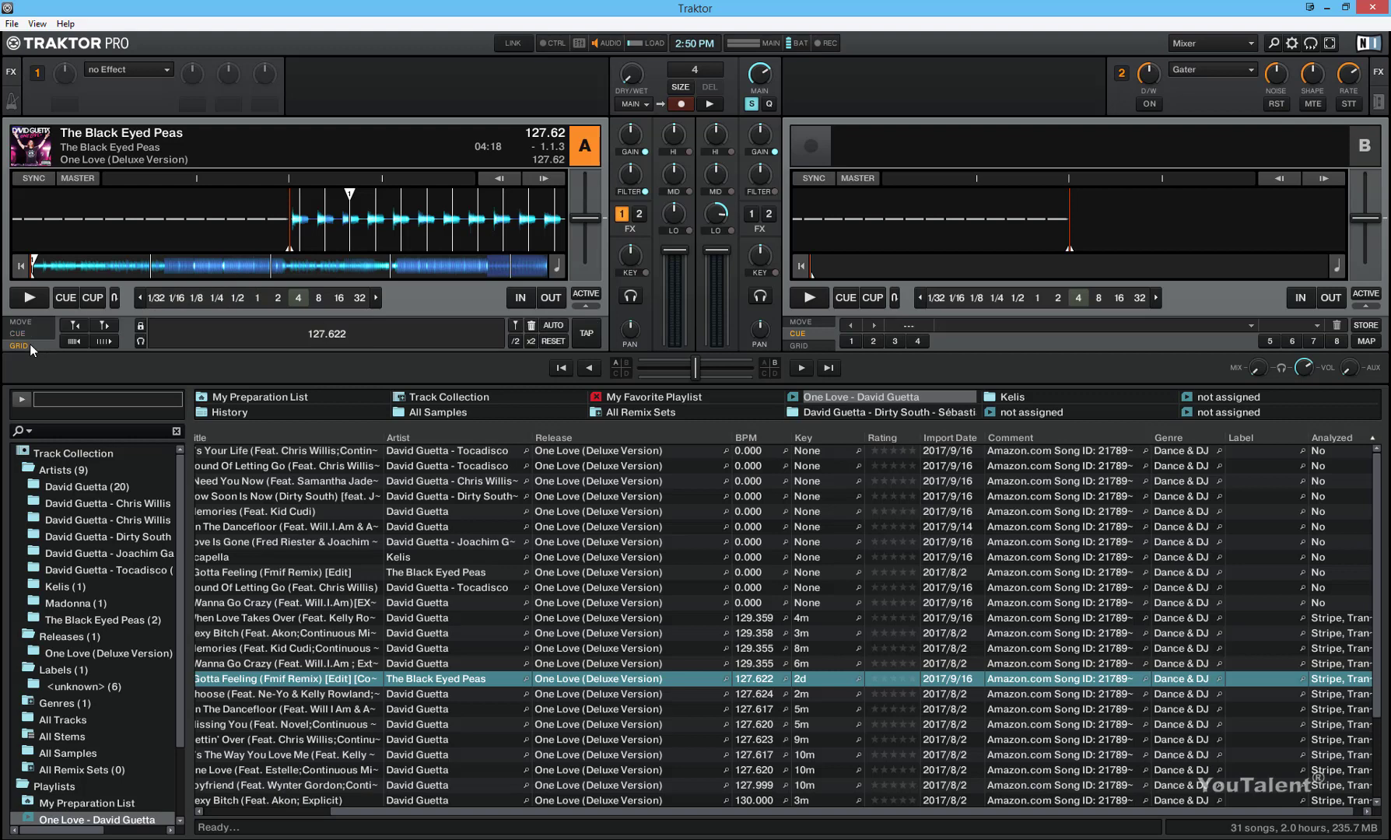
{"action": "left_click", "coordinate": [77, 326]}
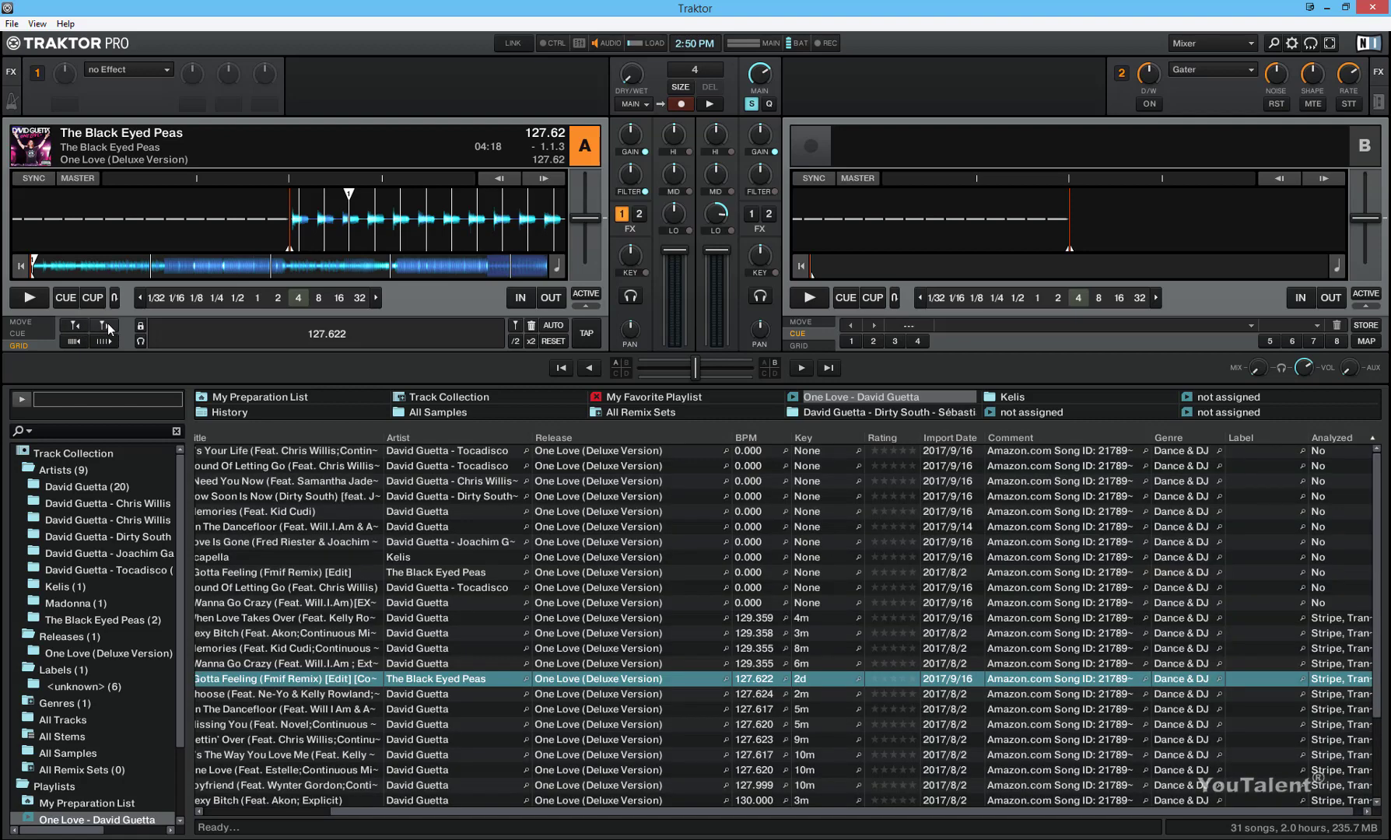
Step: Nudge the beatgrid right repeatedly until it lines up with the kick drums
{"action": "left_click", "coordinate": [109, 323]}
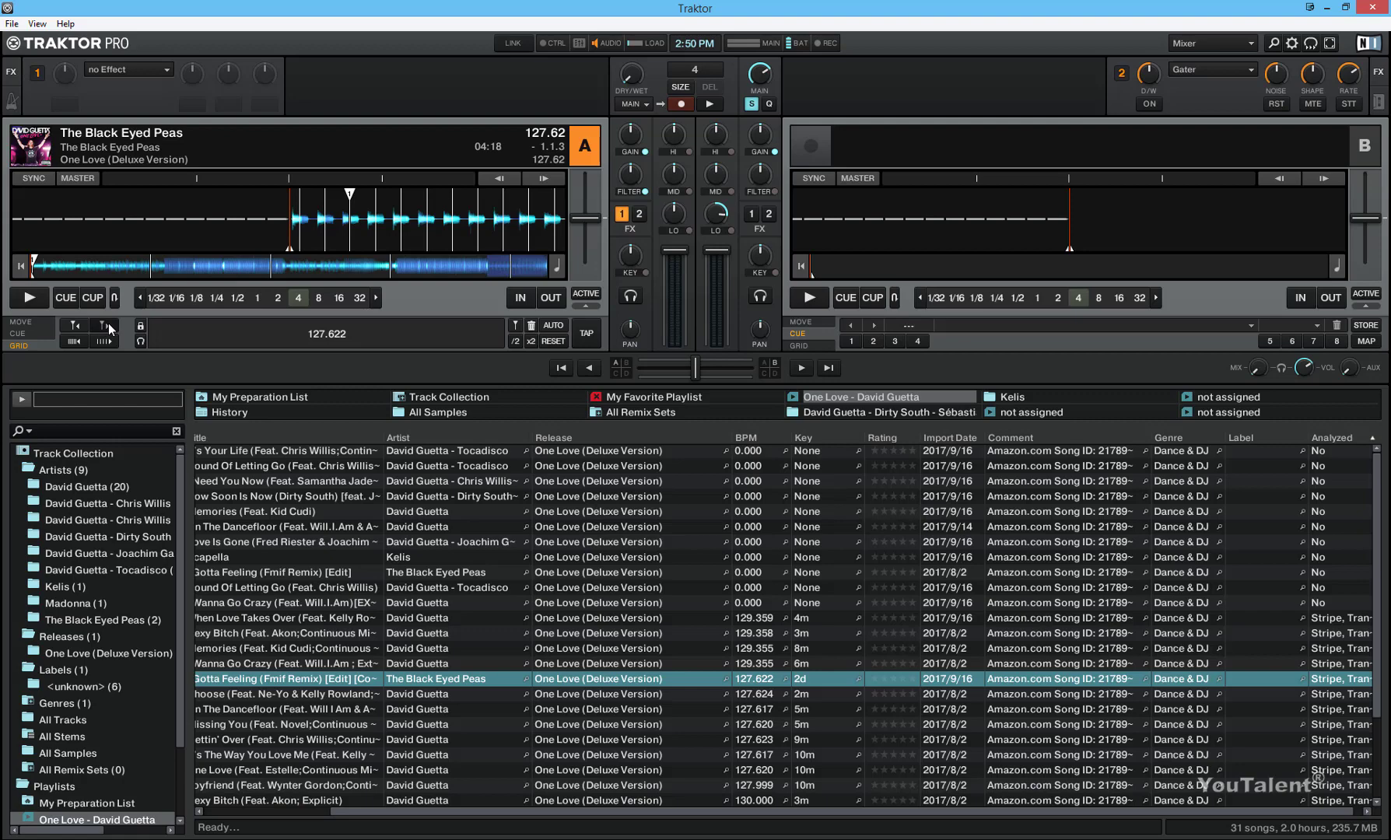
{"action": "left_click", "coordinate": [109, 324]}
{"action": "left_click", "coordinate": [109, 323]}
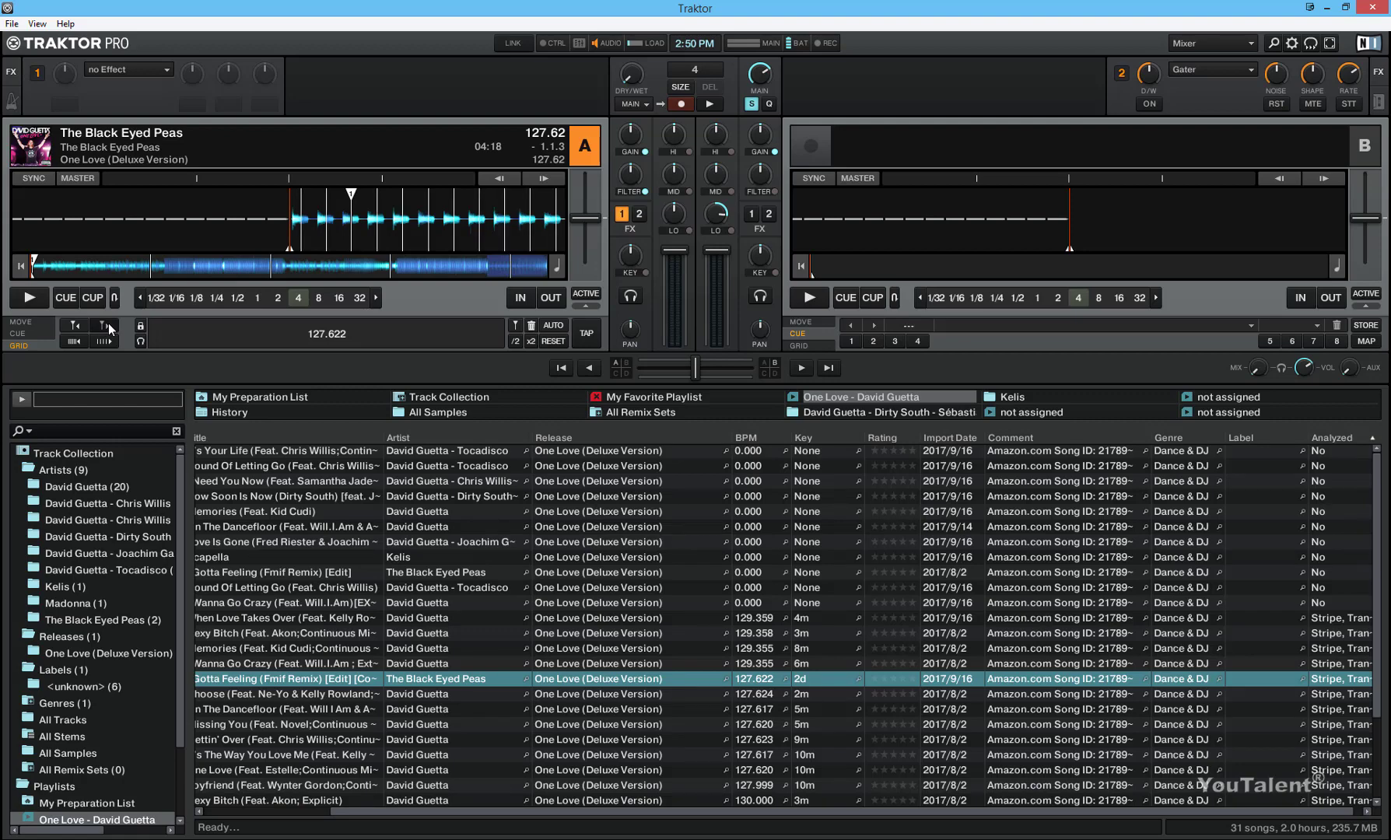
{"action": "left_click", "coordinate": [109, 323]}
{"action": "left_click", "coordinate": [109, 323]}
{"action": "left_click", "coordinate": [109, 322]}
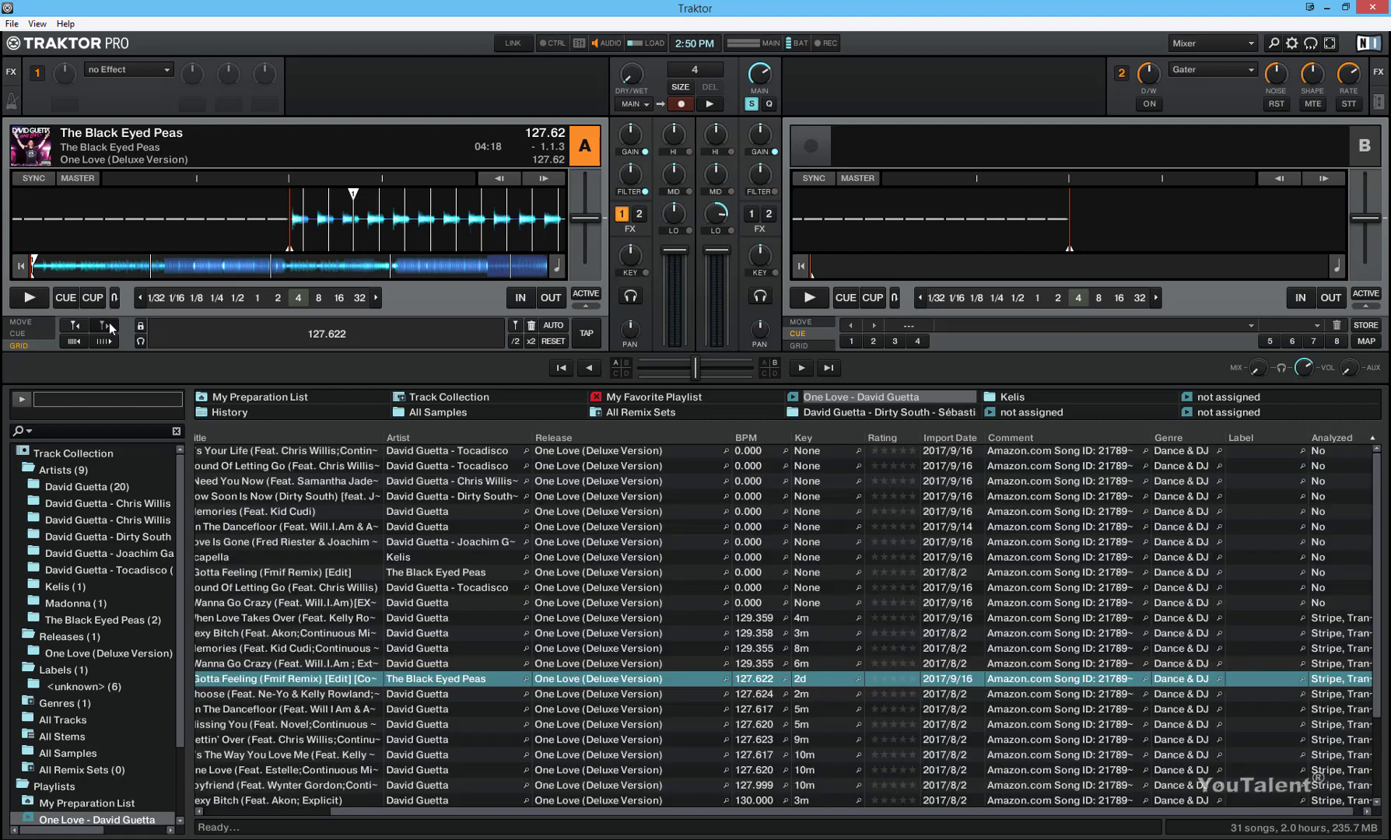
{"action": "left_click", "coordinate": [109, 322]}
{"action": "left_click", "coordinate": [109, 322]}
{"action": "left_click", "coordinate": [109, 322]}
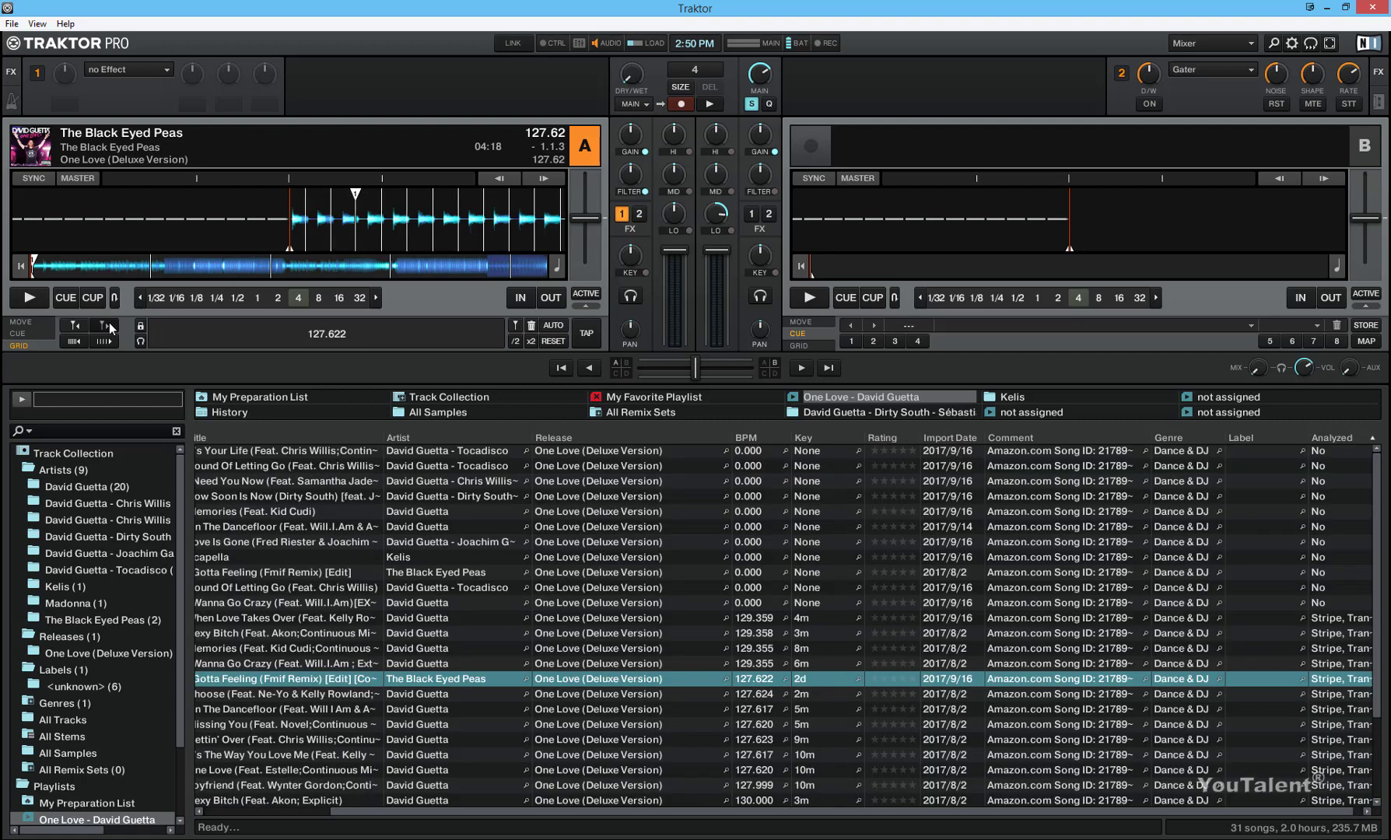
{"action": "left_click", "coordinate": [109, 322]}
{"action": "left_click", "coordinate": [109, 322]}
{"action": "left_click", "coordinate": [109, 322]}
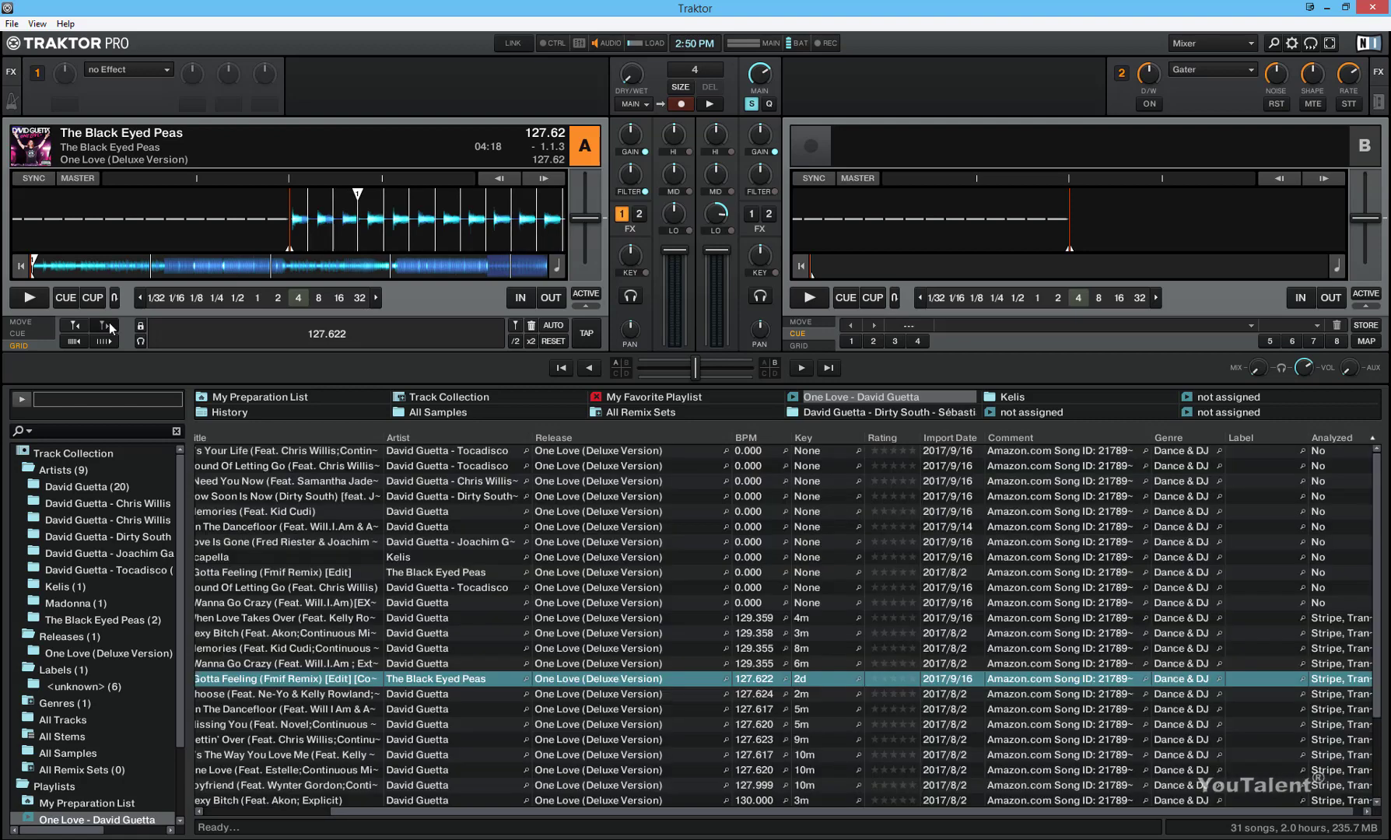
{"action": "left_click", "coordinate": [109, 323]}
{"action": "left_click", "coordinate": [108, 323]}
{"action": "left_click", "coordinate": [109, 321]}
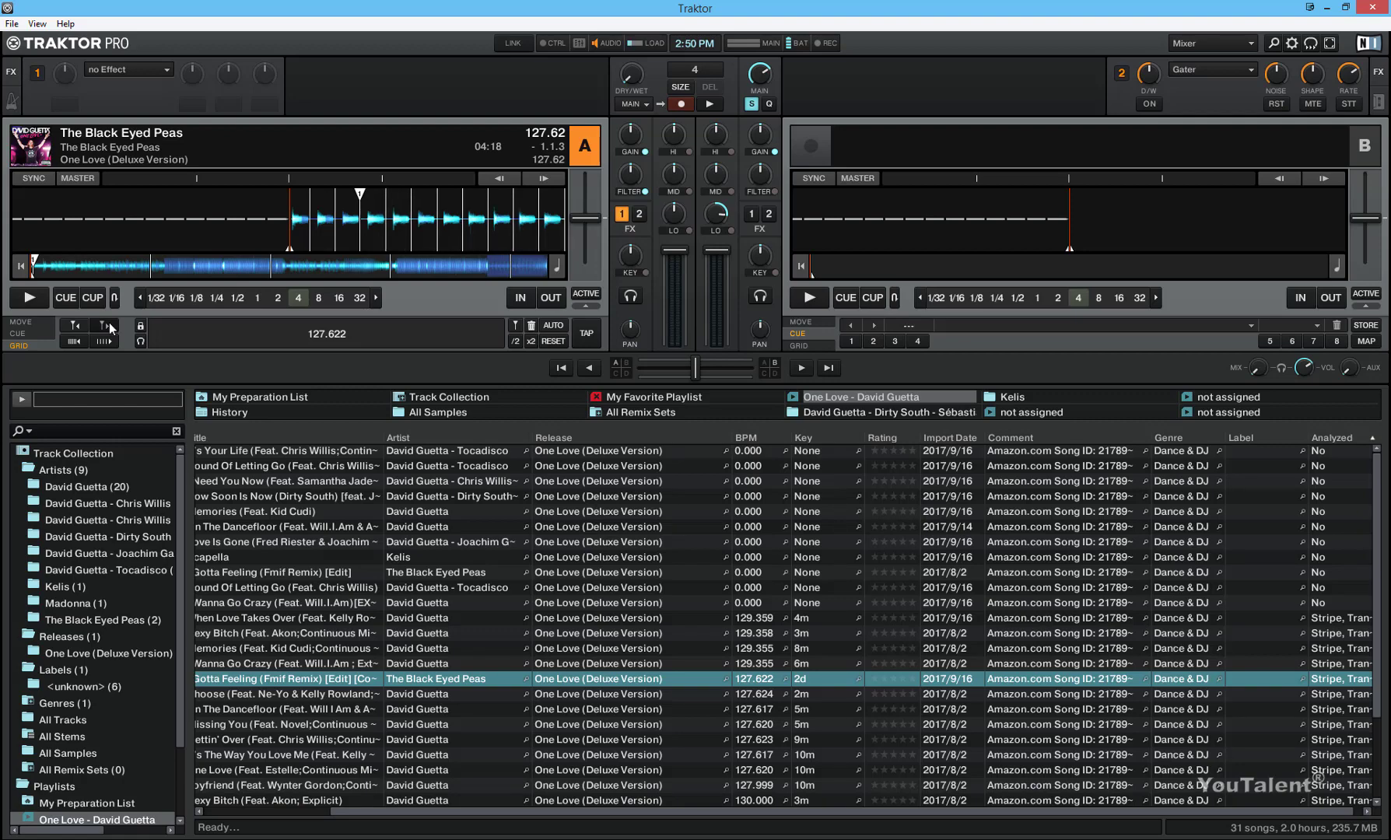
{"action": "left_click", "coordinate": [109, 322]}
{"action": "left_click", "coordinate": [109, 323]}
{"action": "left_click", "coordinate": [109, 321]}
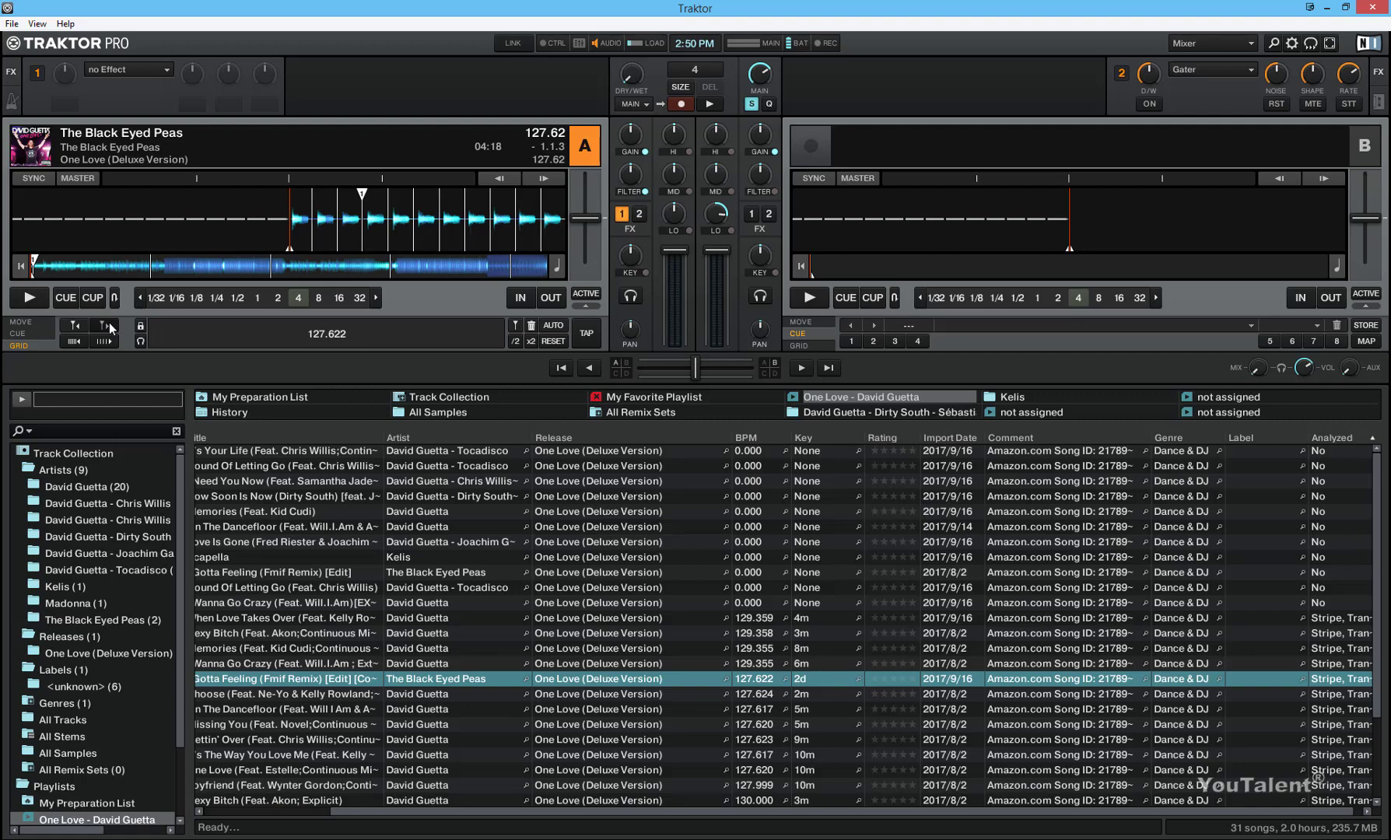
{"action": "left_click", "coordinate": [108, 322]}
{"action": "left_click", "coordinate": [109, 321]}
{"action": "left_click", "coordinate": [109, 323]}
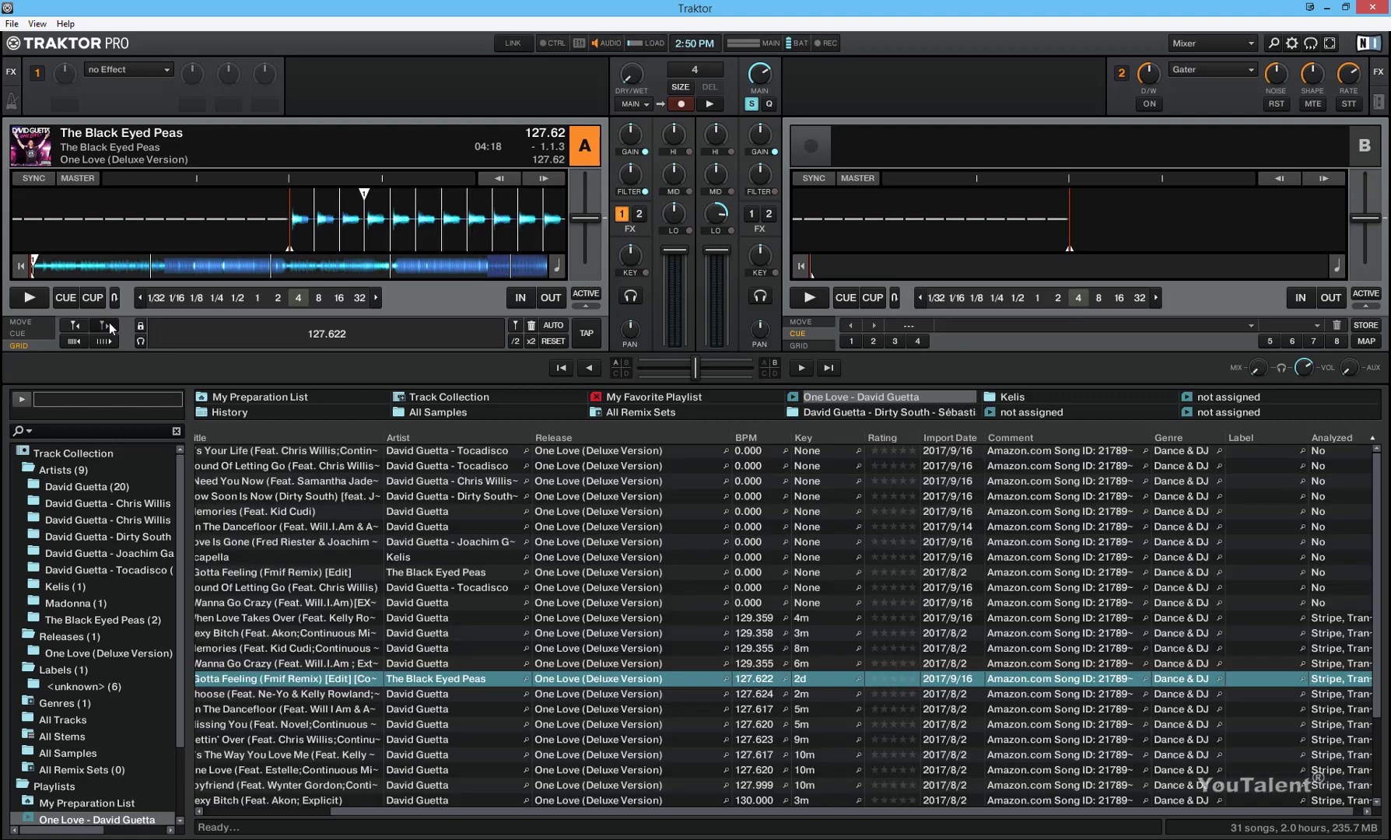
{"action": "left_click", "coordinate": [109, 323]}
{"action": "left_click", "coordinate": [108, 322]}
{"action": "left_click", "coordinate": [109, 322]}
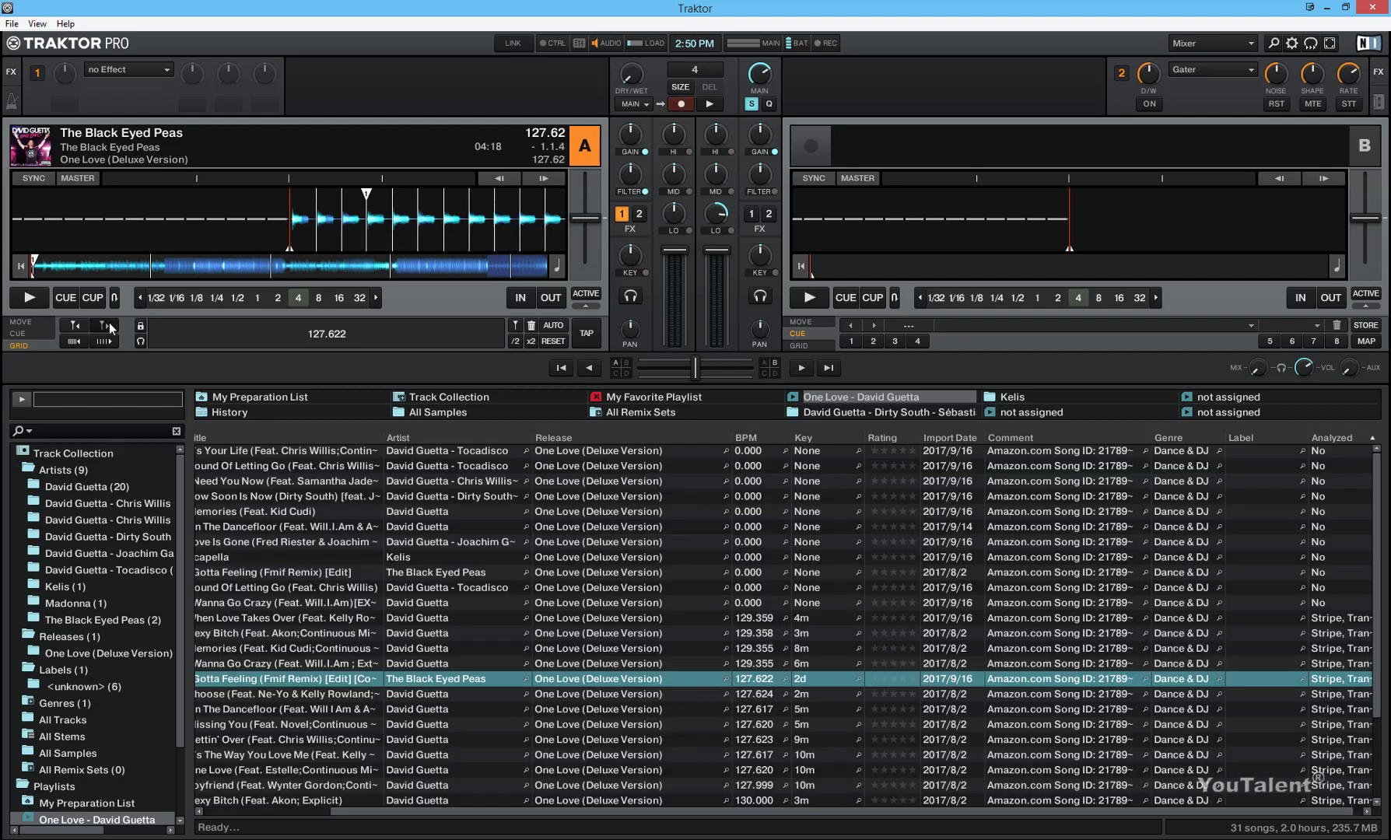
{"action": "left_click", "coordinate": [109, 322]}
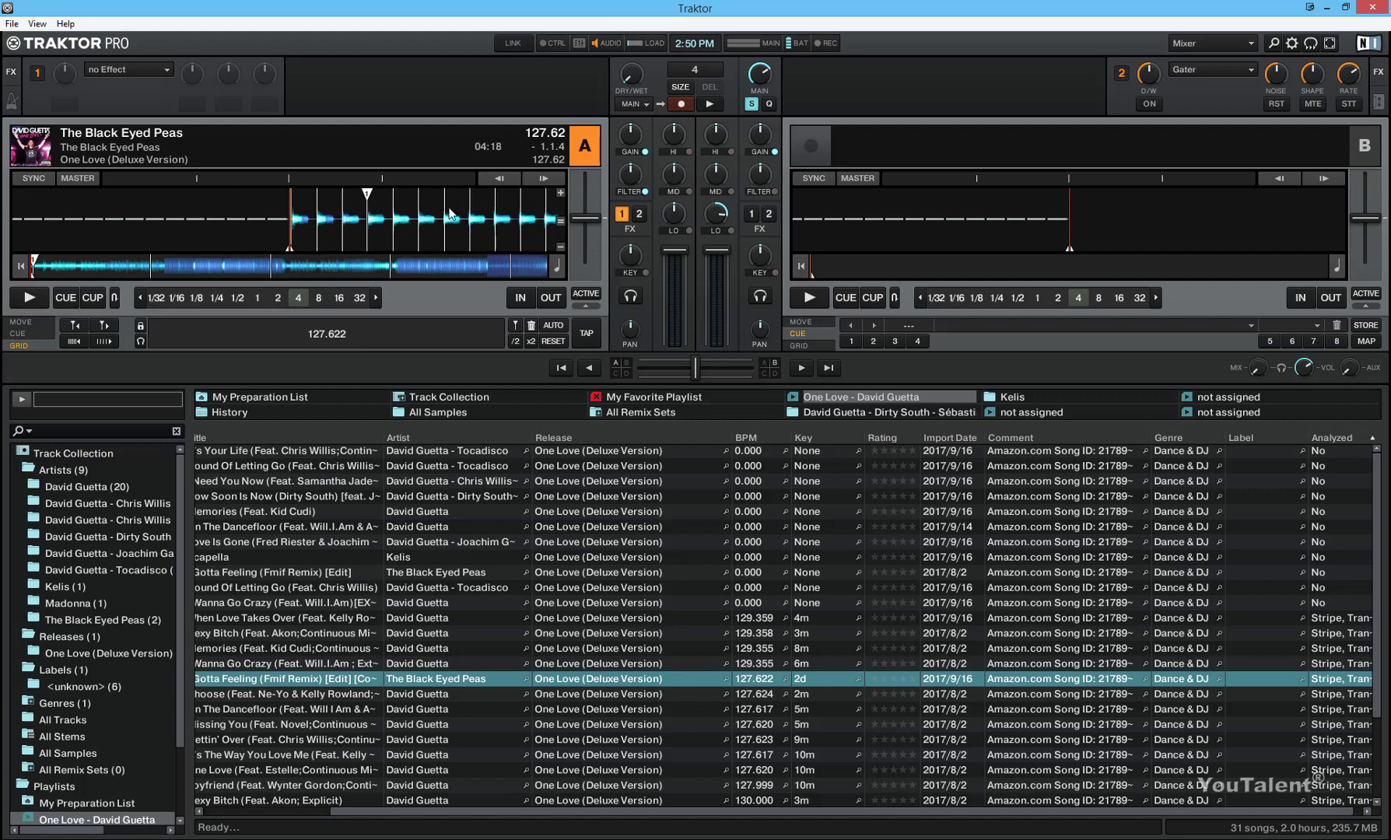
Step: Play the remix from around bar 28 and scrub back a beat to check grid alignment
{"action": "key", "text": "space"}
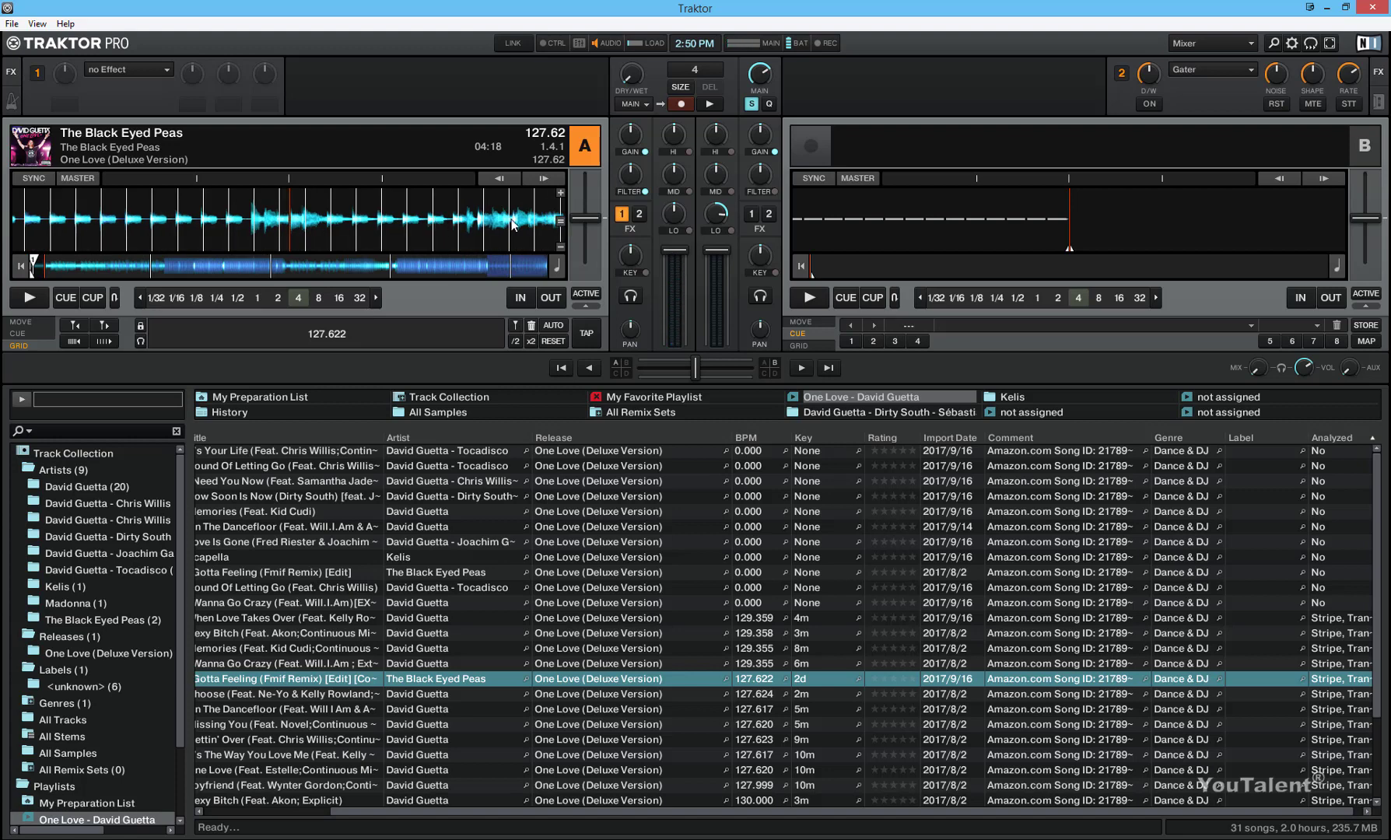
{"action": "left_click", "coordinate": [440, 267]}
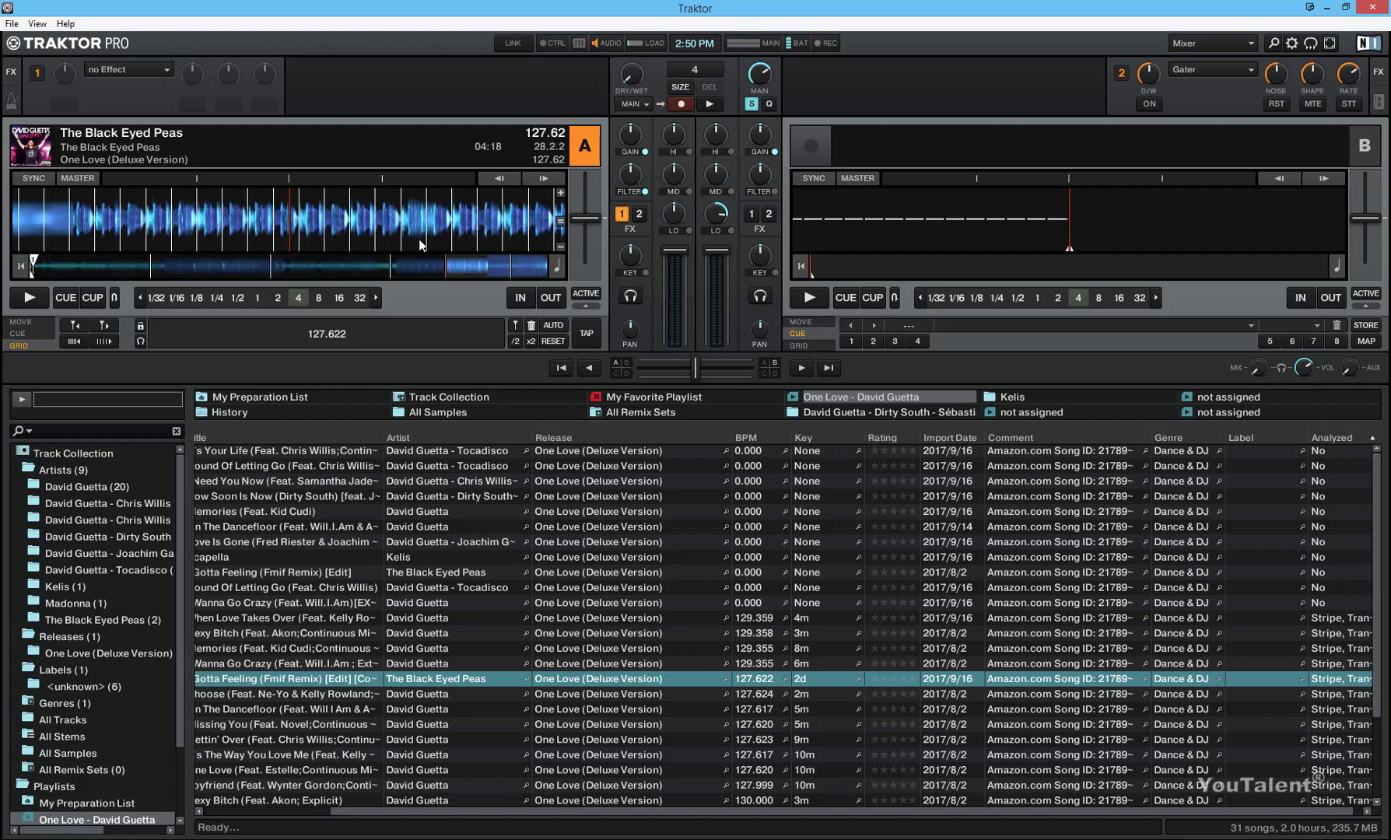
{"action": "left_click_drag", "start_coordinate": [242, 225], "coordinate": [320, 231]}
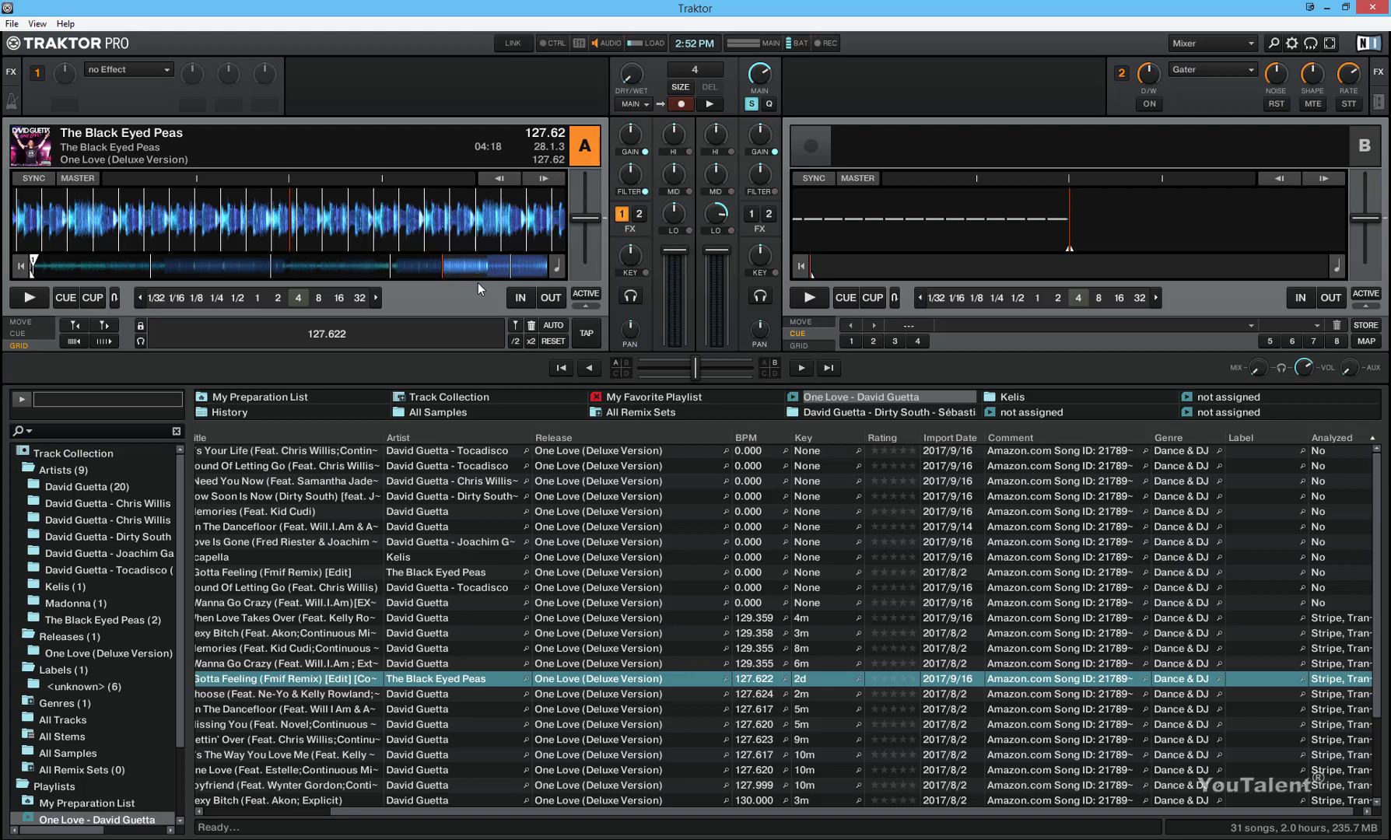
Step: Open Preferences on Analyze Options and move the window down to uncover the decks
{"action": "left_click", "coordinate": [1292, 43]}
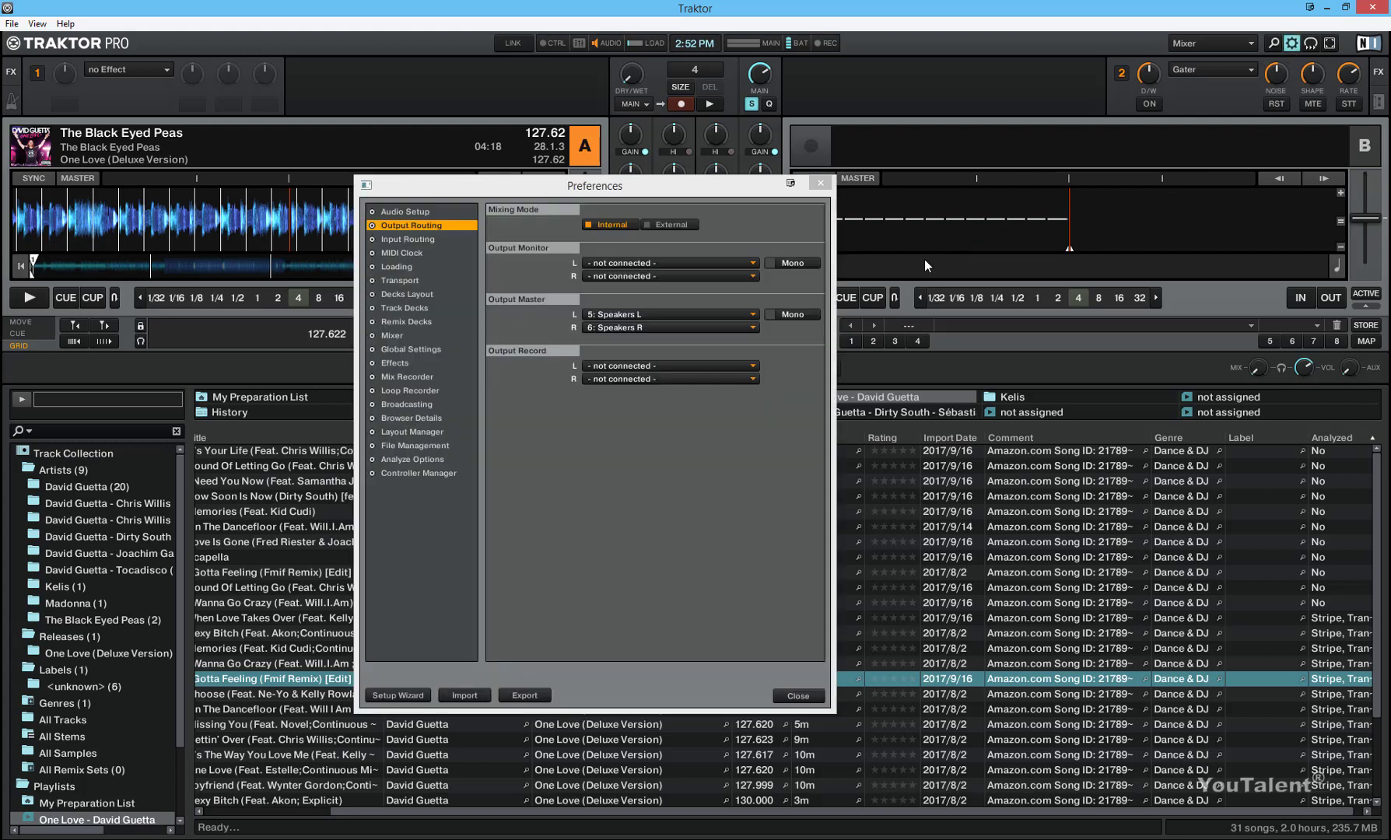
{"action": "left_click", "coordinate": [435, 460]}
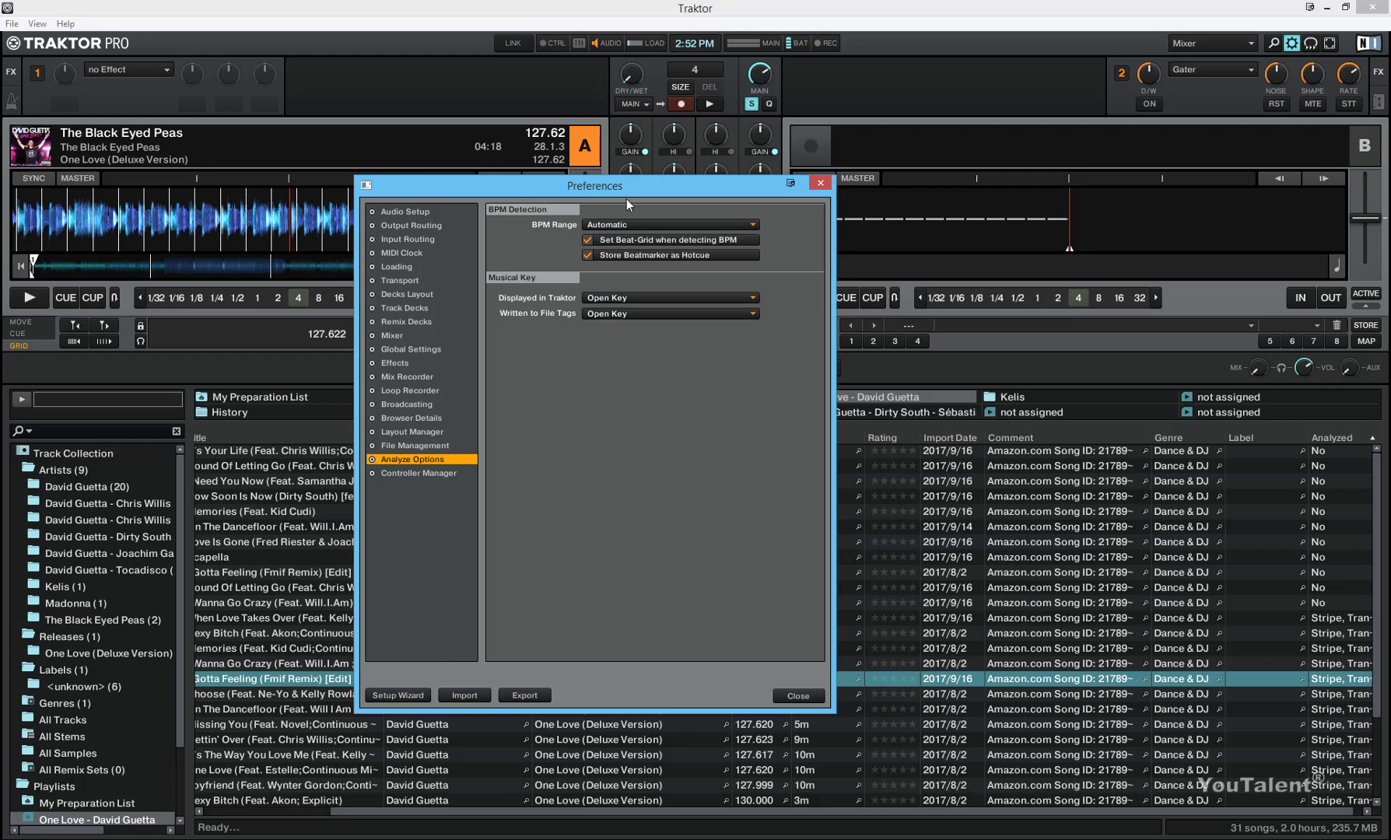
{"action": "left_click_drag", "start_coordinate": [608, 187], "coordinate": [565, 269]}
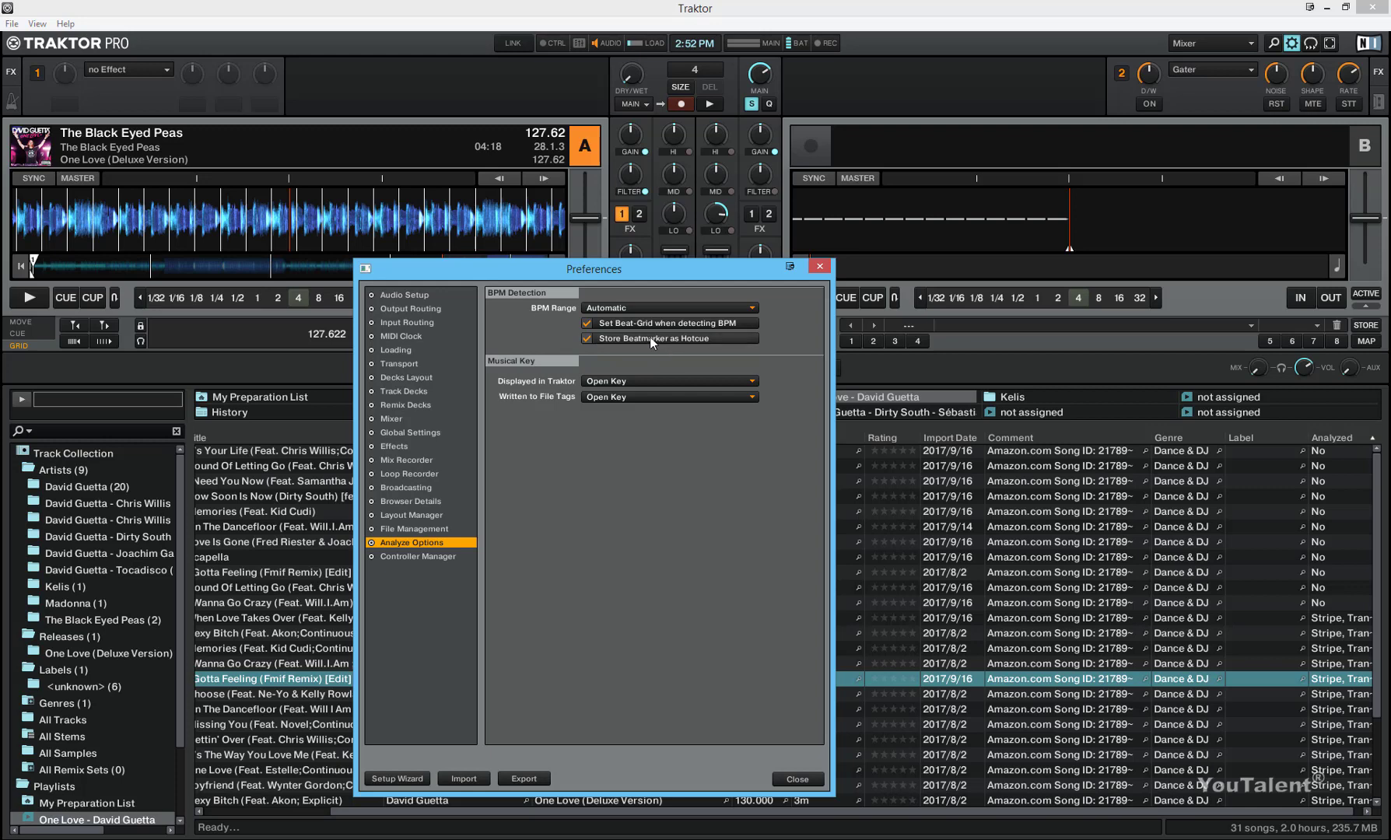
Step: Close Preferences and set hotcue 1 at the start of Deck A's track in CUE mode
{"action": "left_click", "coordinate": [798, 779]}
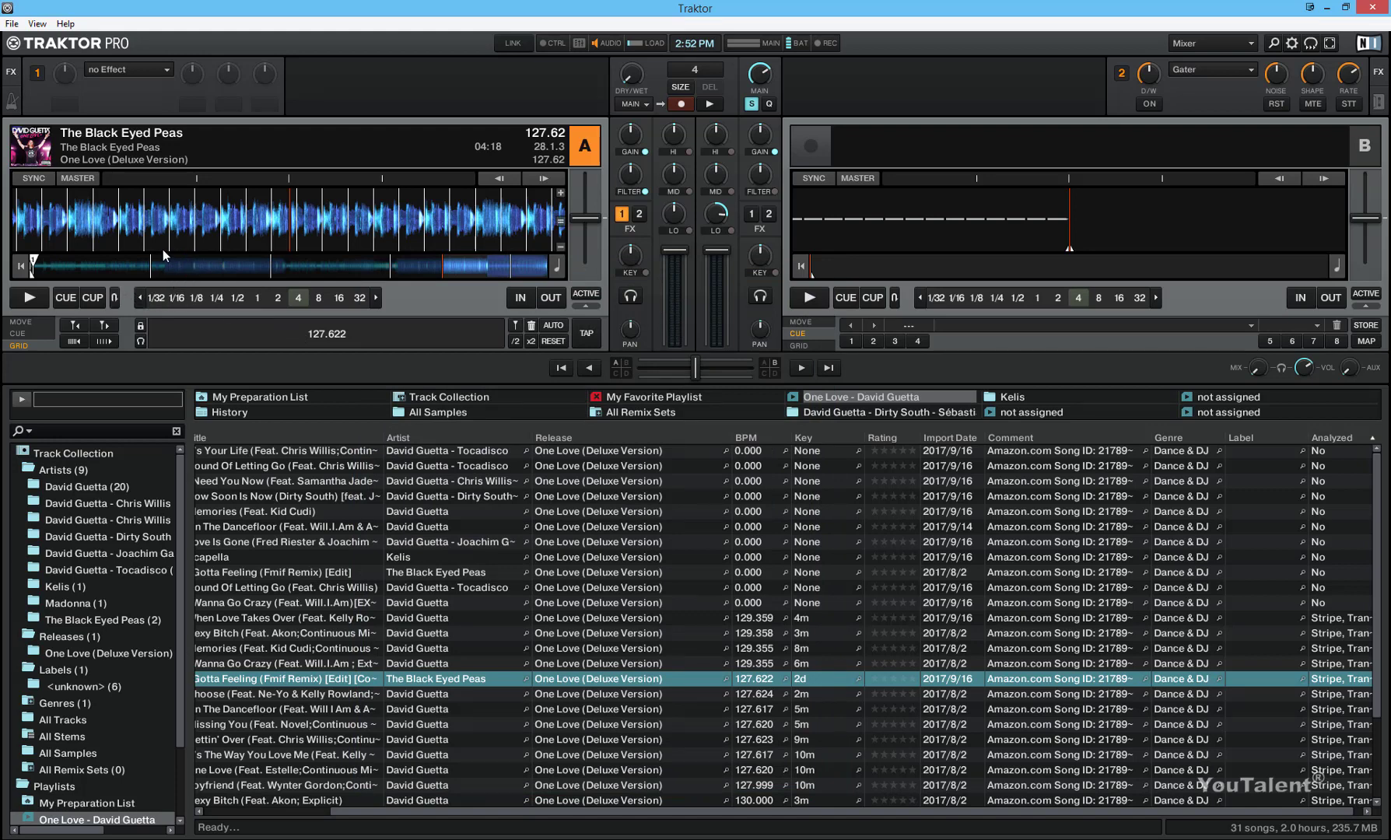
{"action": "left_click", "coordinate": [35, 270]}
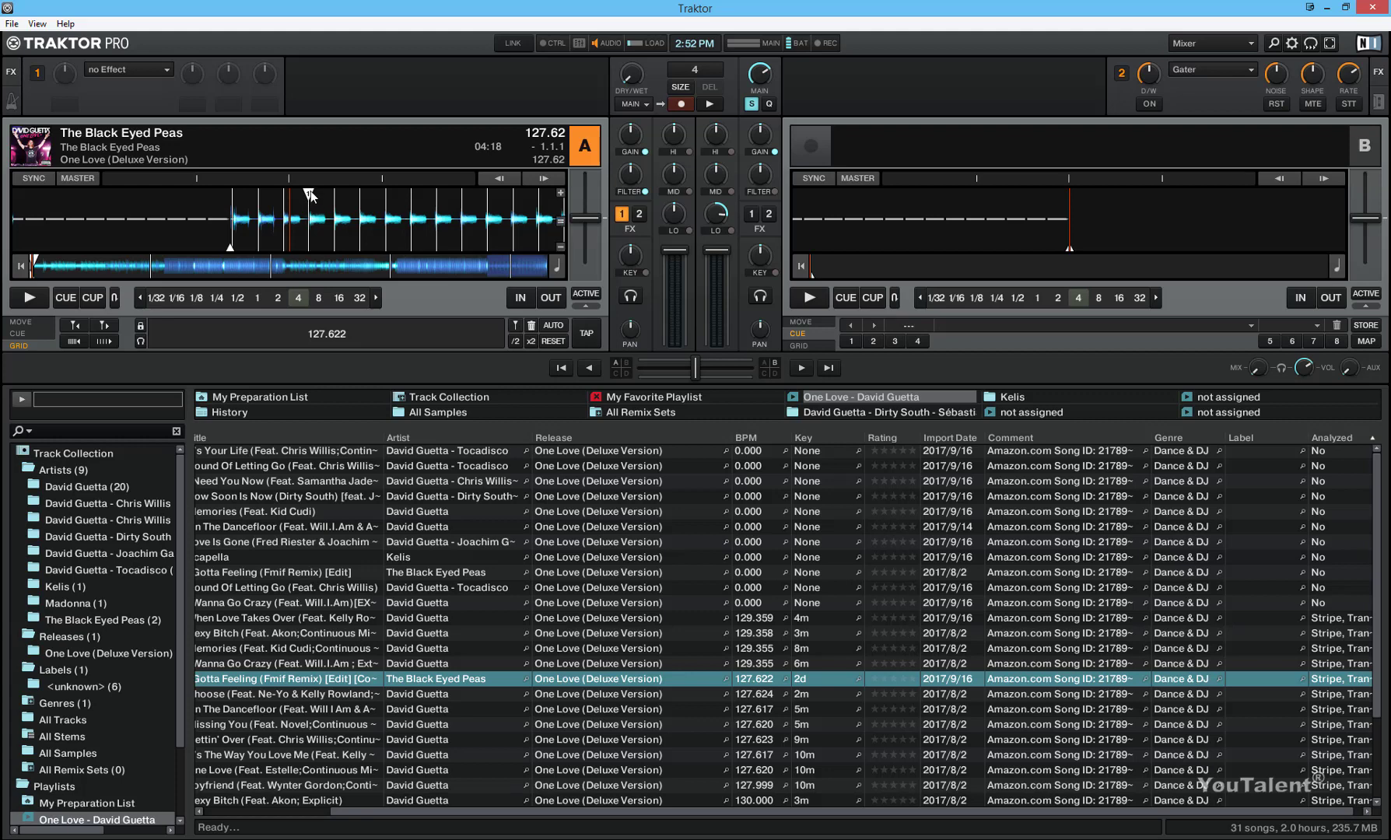
{"action": "left_click", "coordinate": [30, 336]}
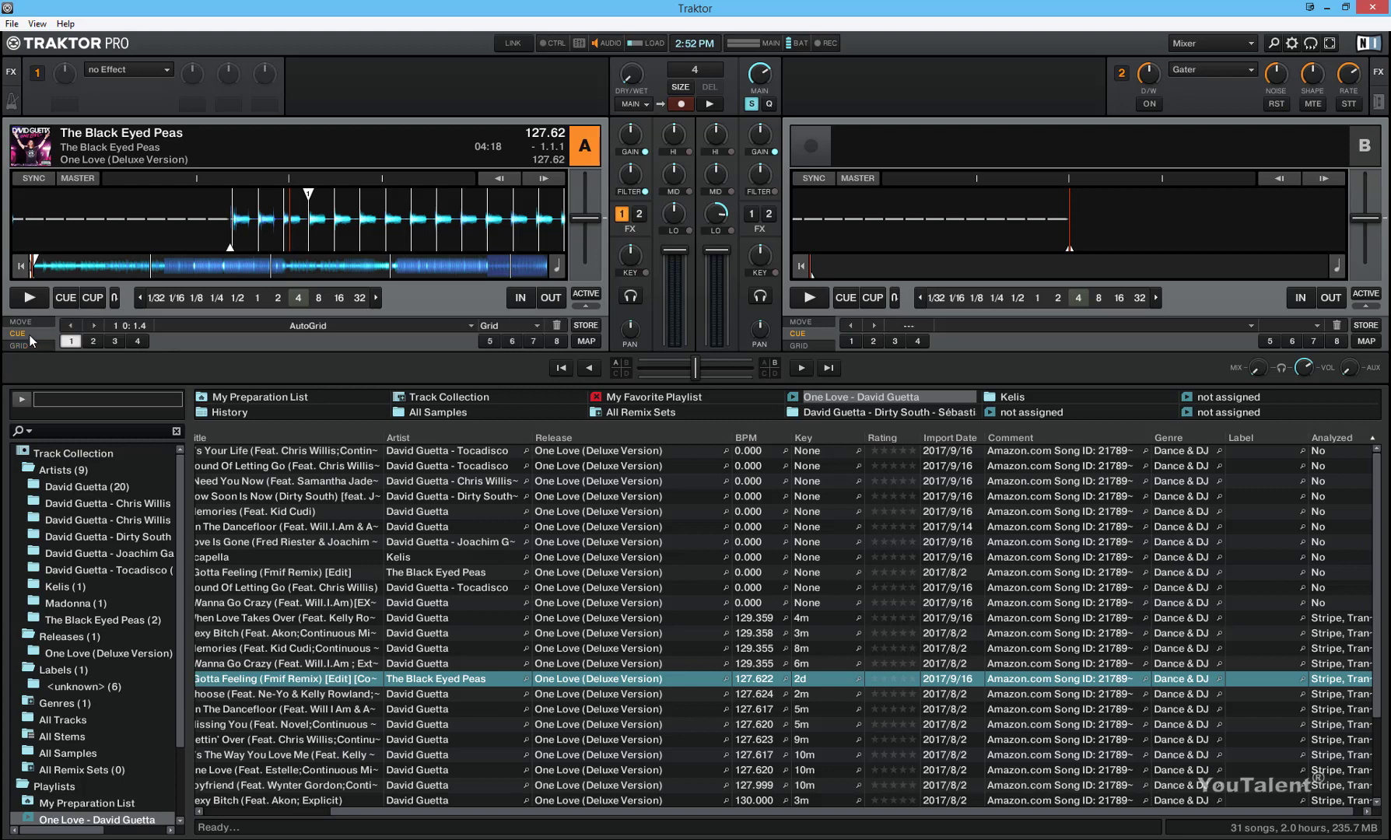
{"action": "left_click", "coordinate": [68, 343]}
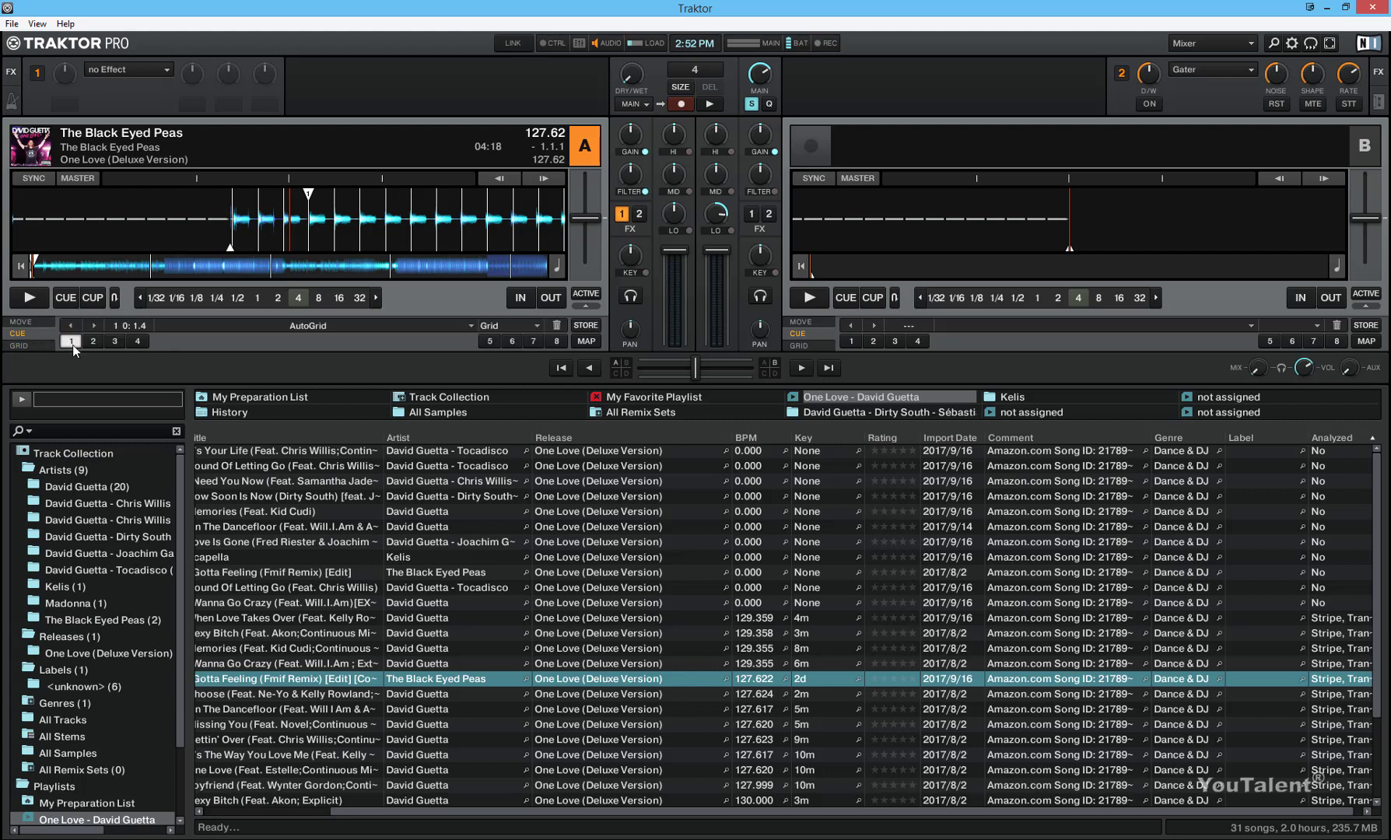
Step: Jump to the beatmarker cue, then play and stop Deck A with F1 to check it
{"action": "left_click", "coordinate": [308, 201]}
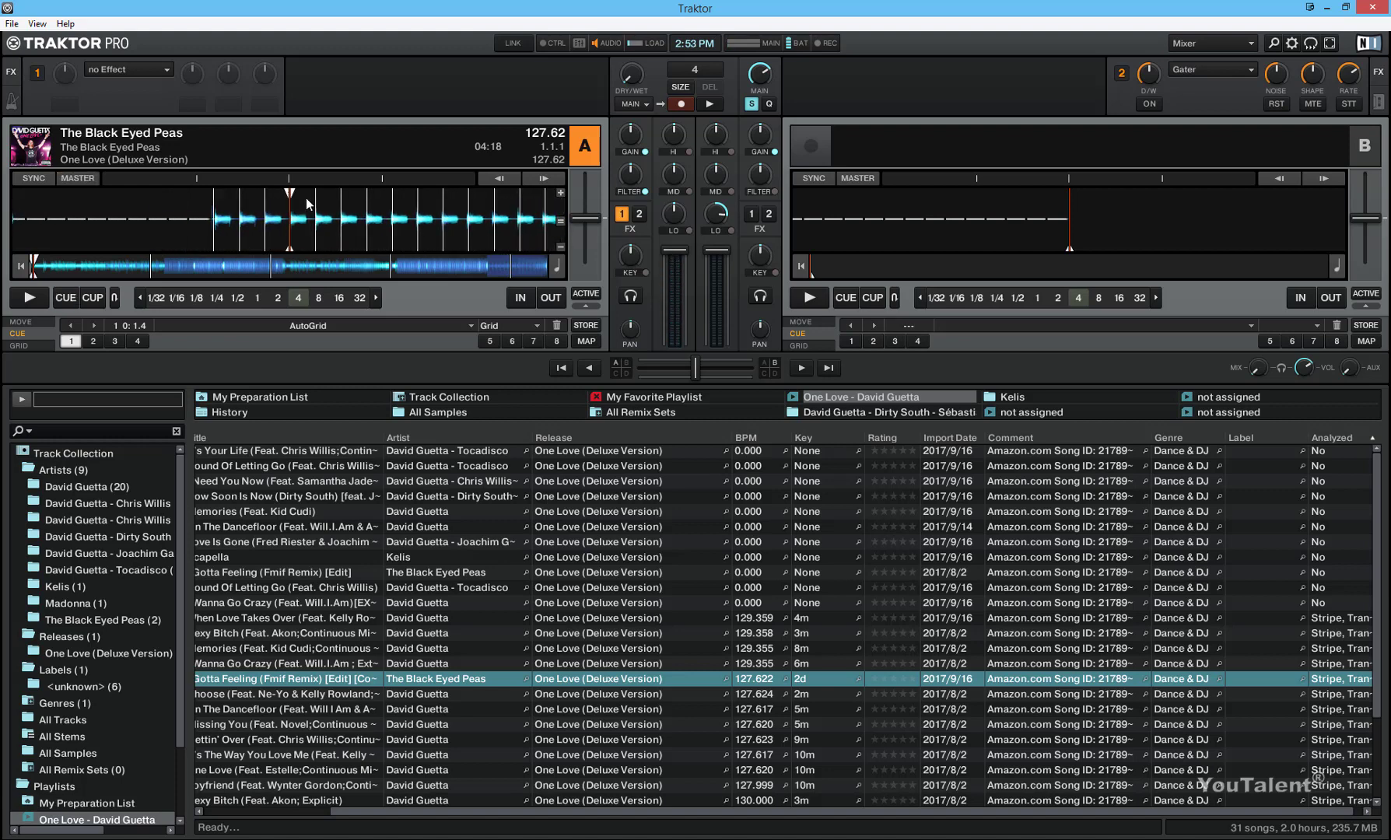
{"action": "key", "text": "F1"}
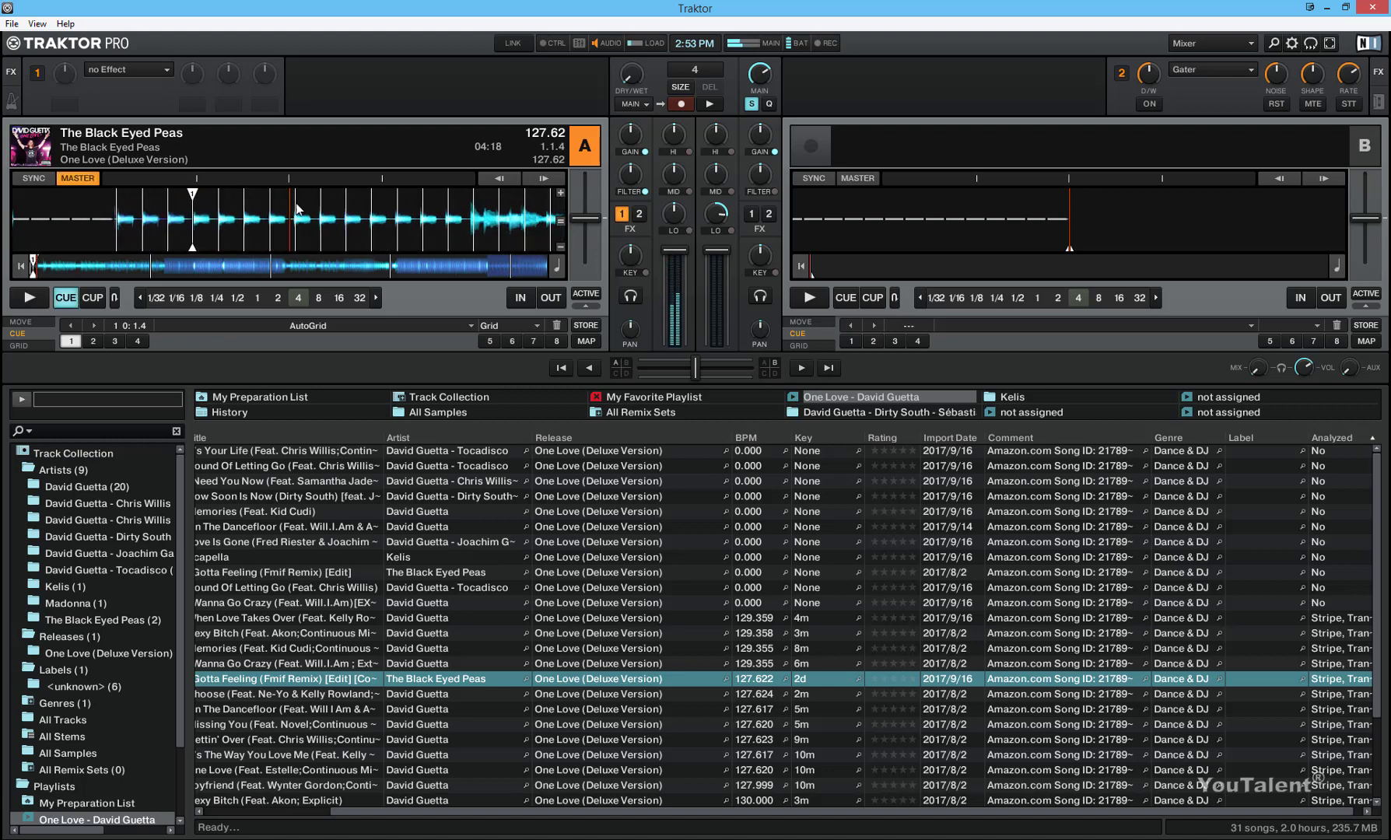
{"action": "key", "text": "F1"}
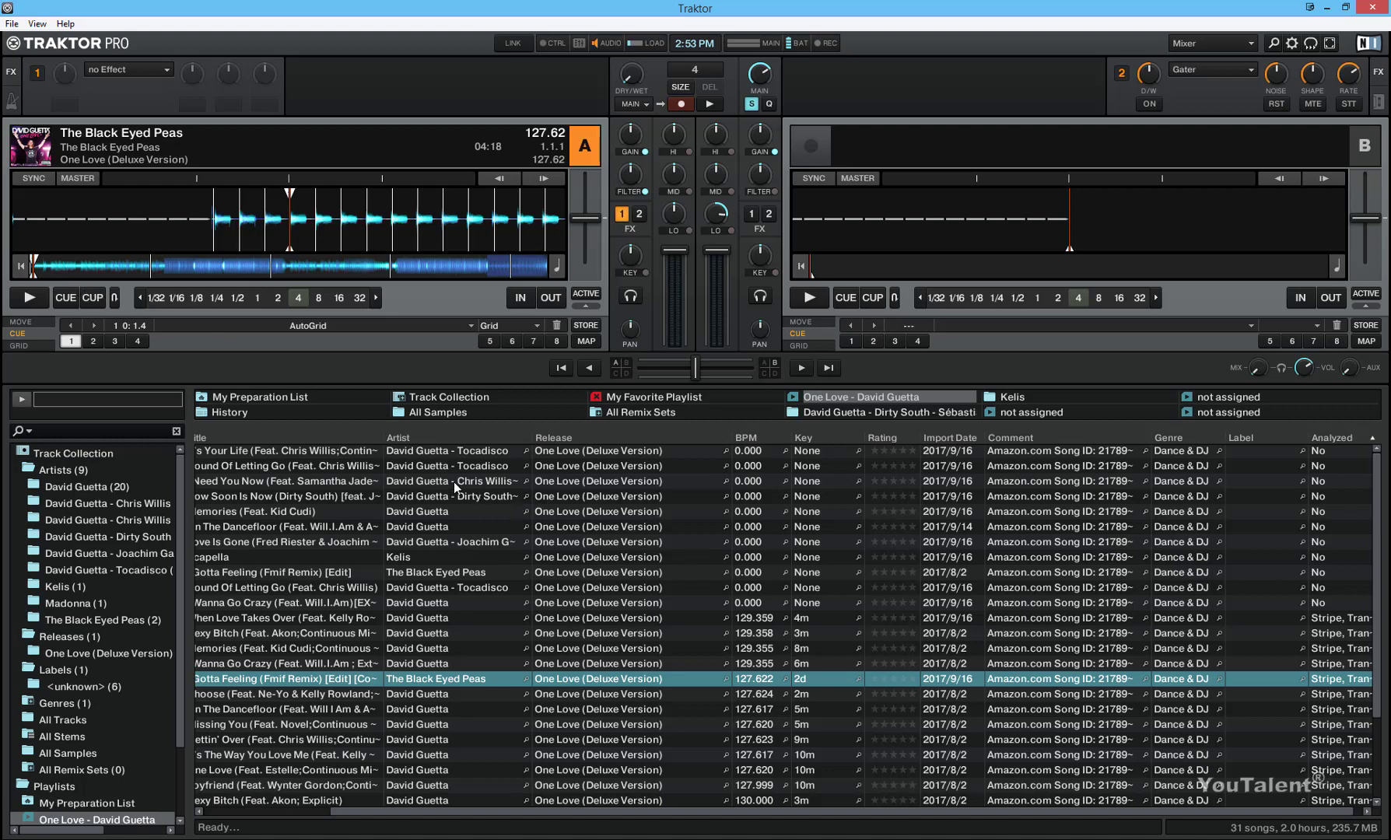
{"action": "scroll", "coordinate": [453, 812], "scroll_direction": "right", "scroll_amount": 2}
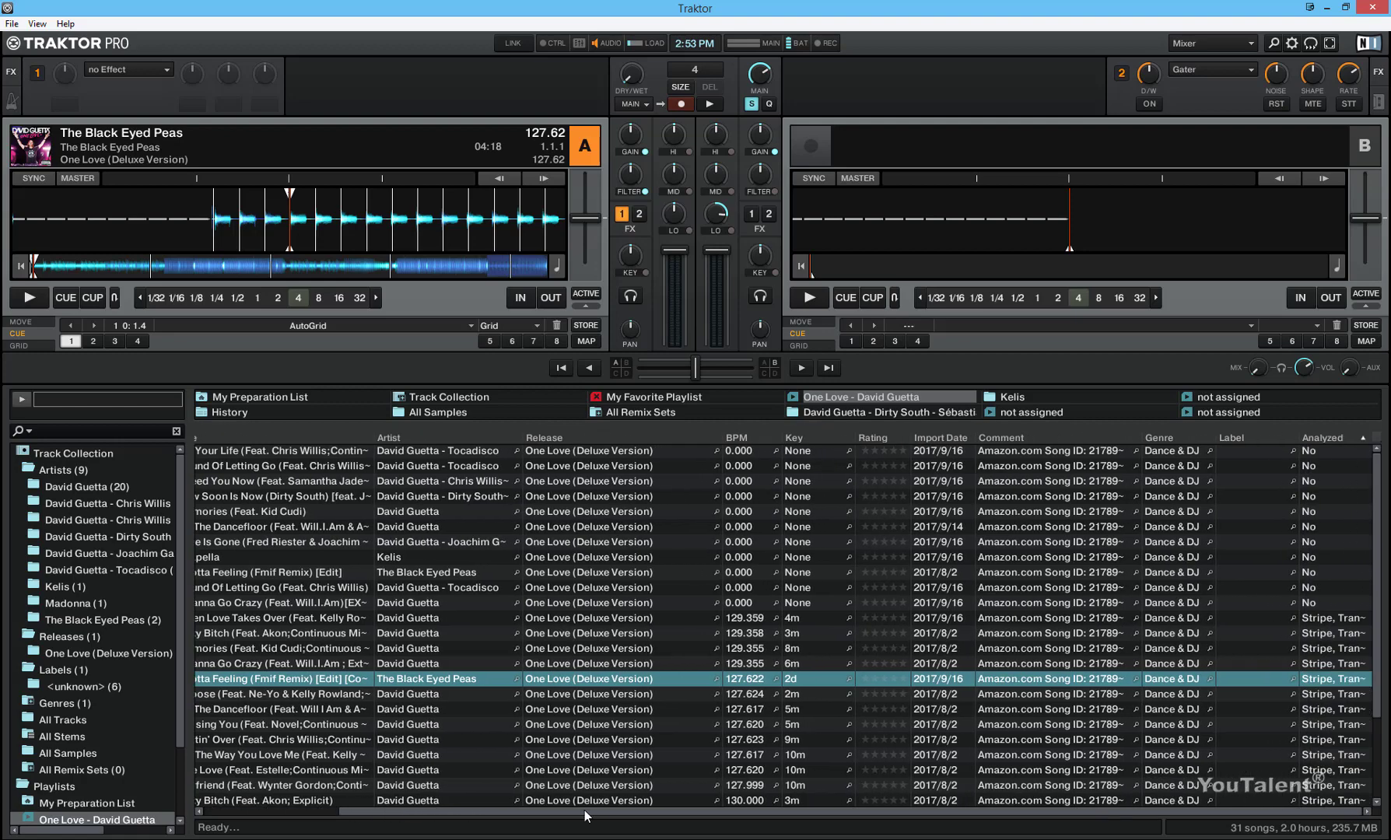
Step: Run Analyze (Async) on It's Your Life, giving 127.632 BPM and key 11m
{"action": "left_click", "coordinate": [1318, 450]}
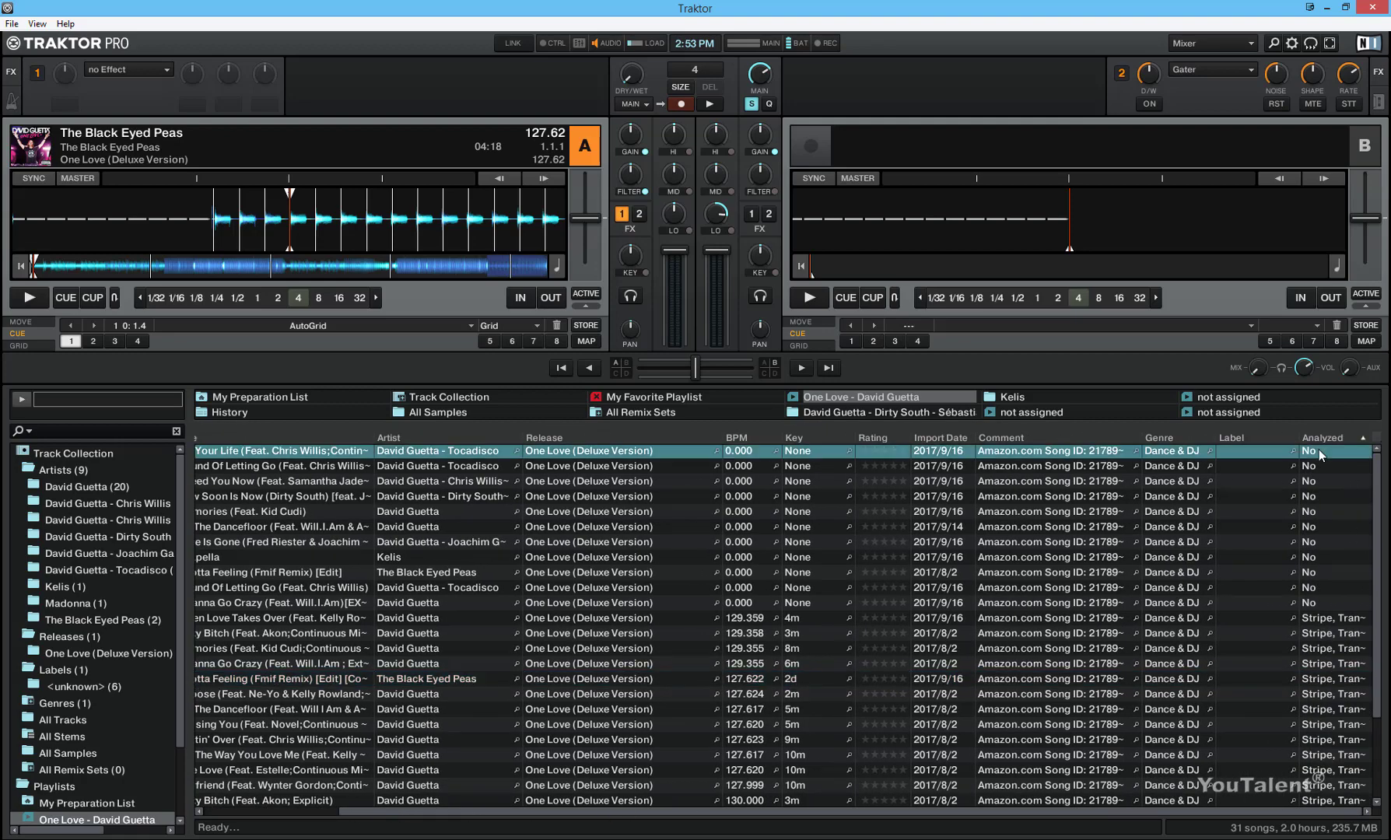
{"action": "right_click", "coordinate": [337, 455]}
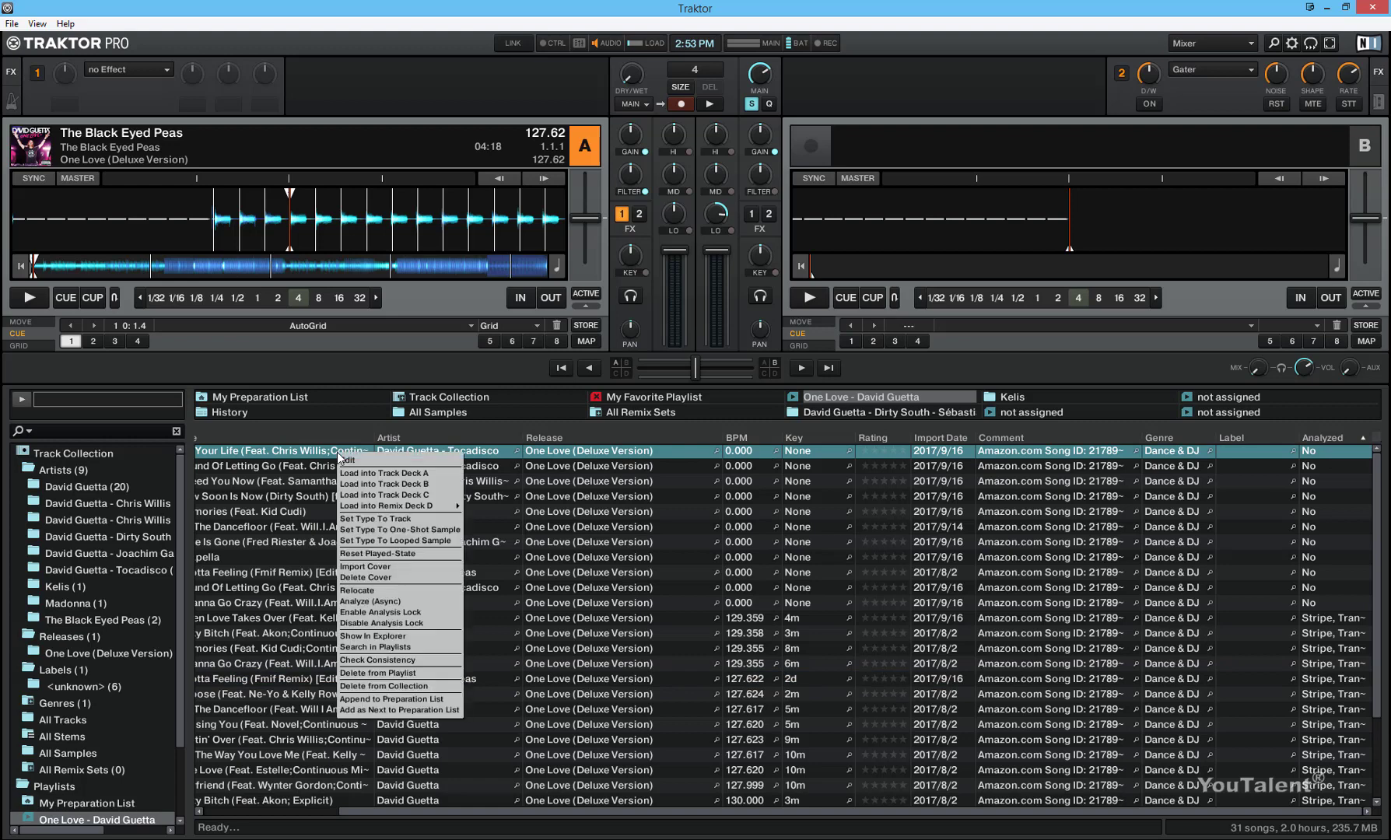
{"action": "left_click", "coordinate": [374, 603]}
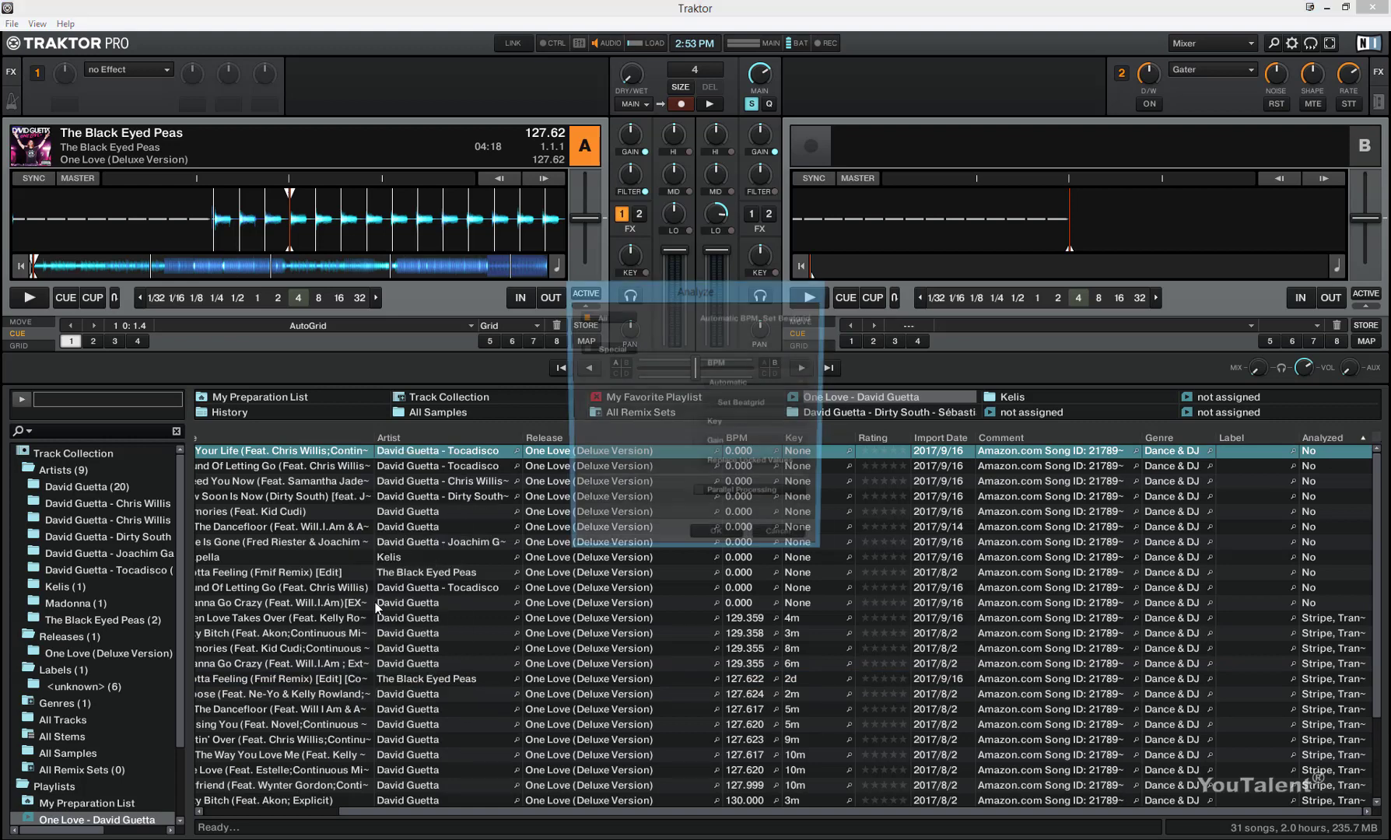
{"action": "left_click", "coordinate": [716, 542]}
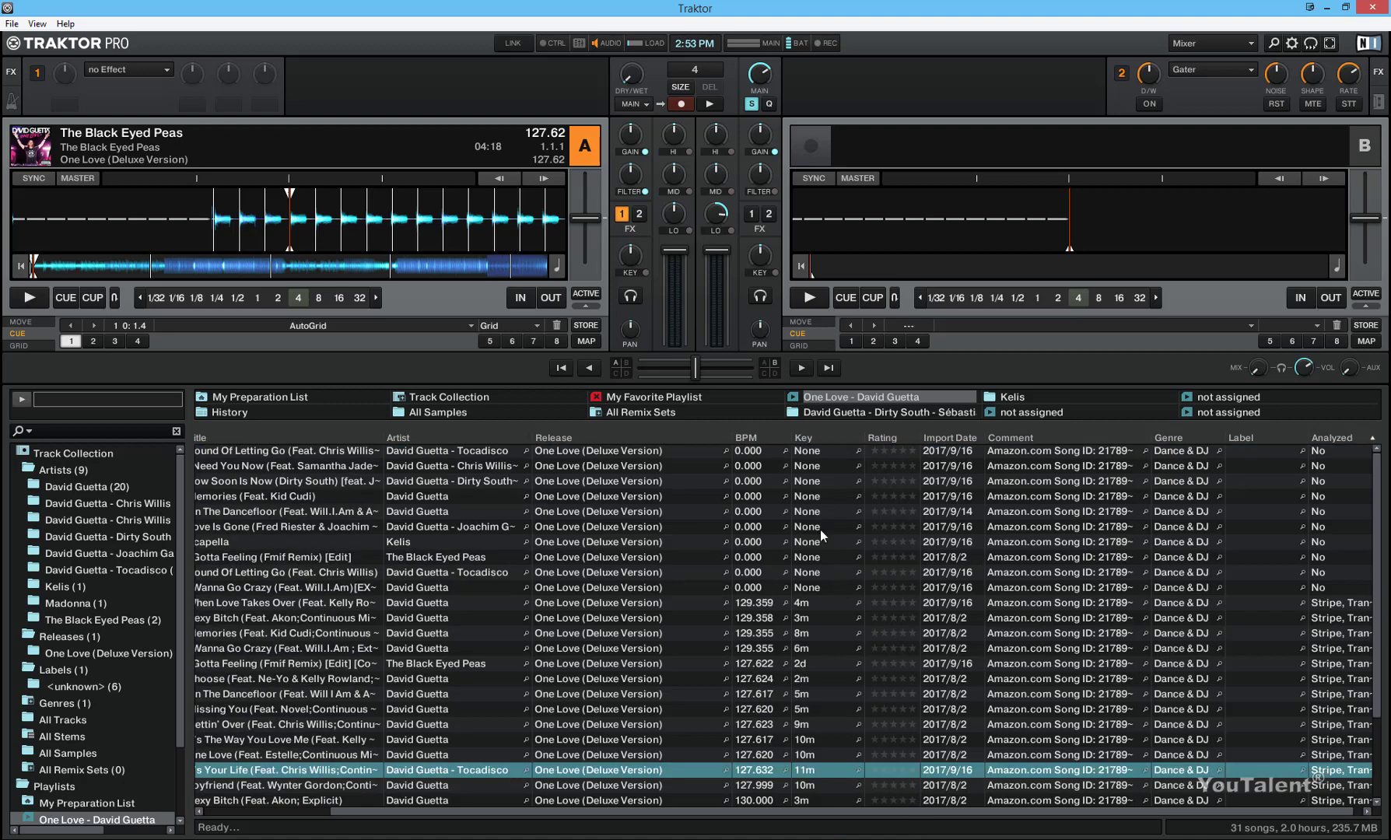
Step: Load Need You Now (David Guetta - Chris Willis - Tocadisco) into Deck A at 127.62 BPM
{"action": "left_click", "coordinate": [295, 466]}
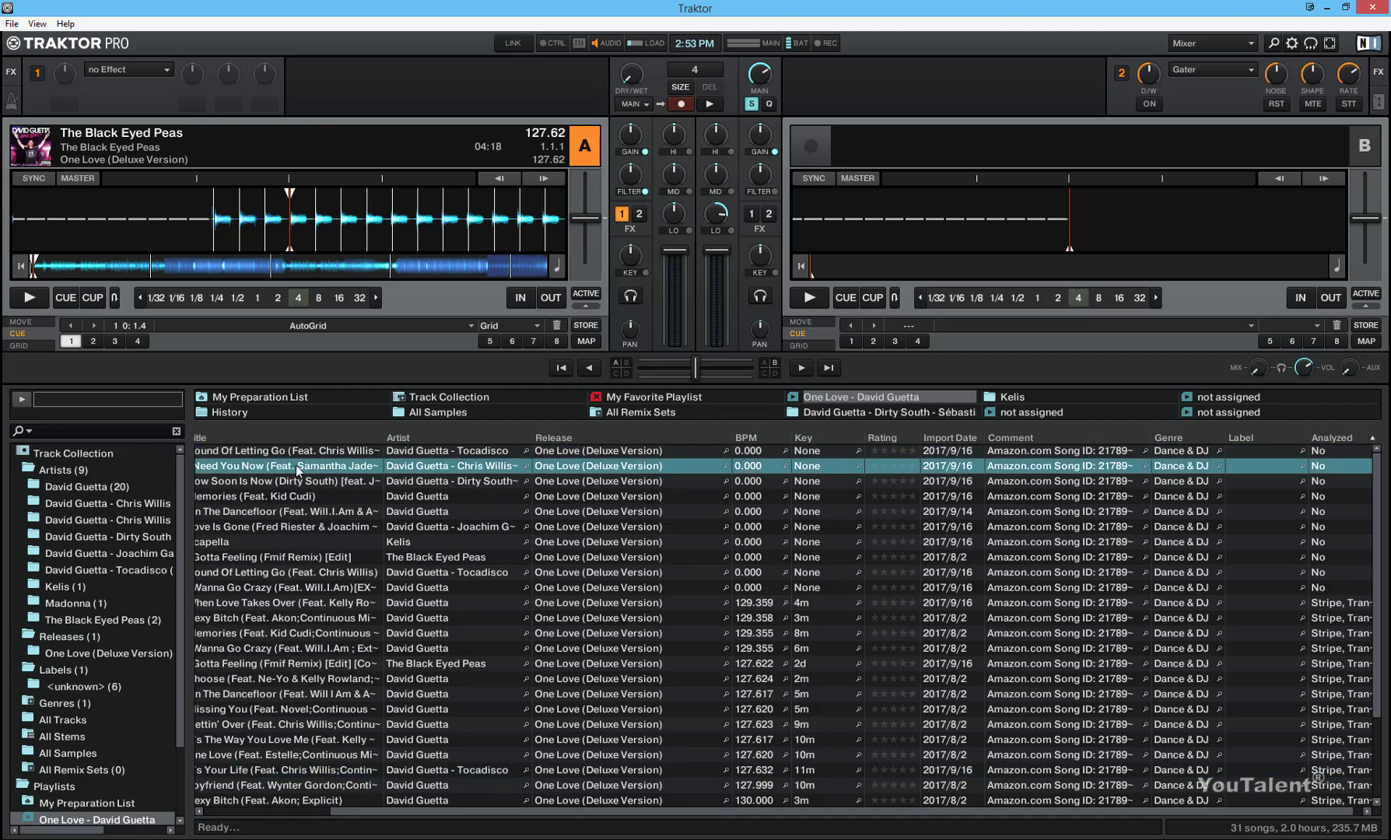
{"action": "left_click_drag", "start_coordinate": [291, 467], "coordinate": [249, 234]}
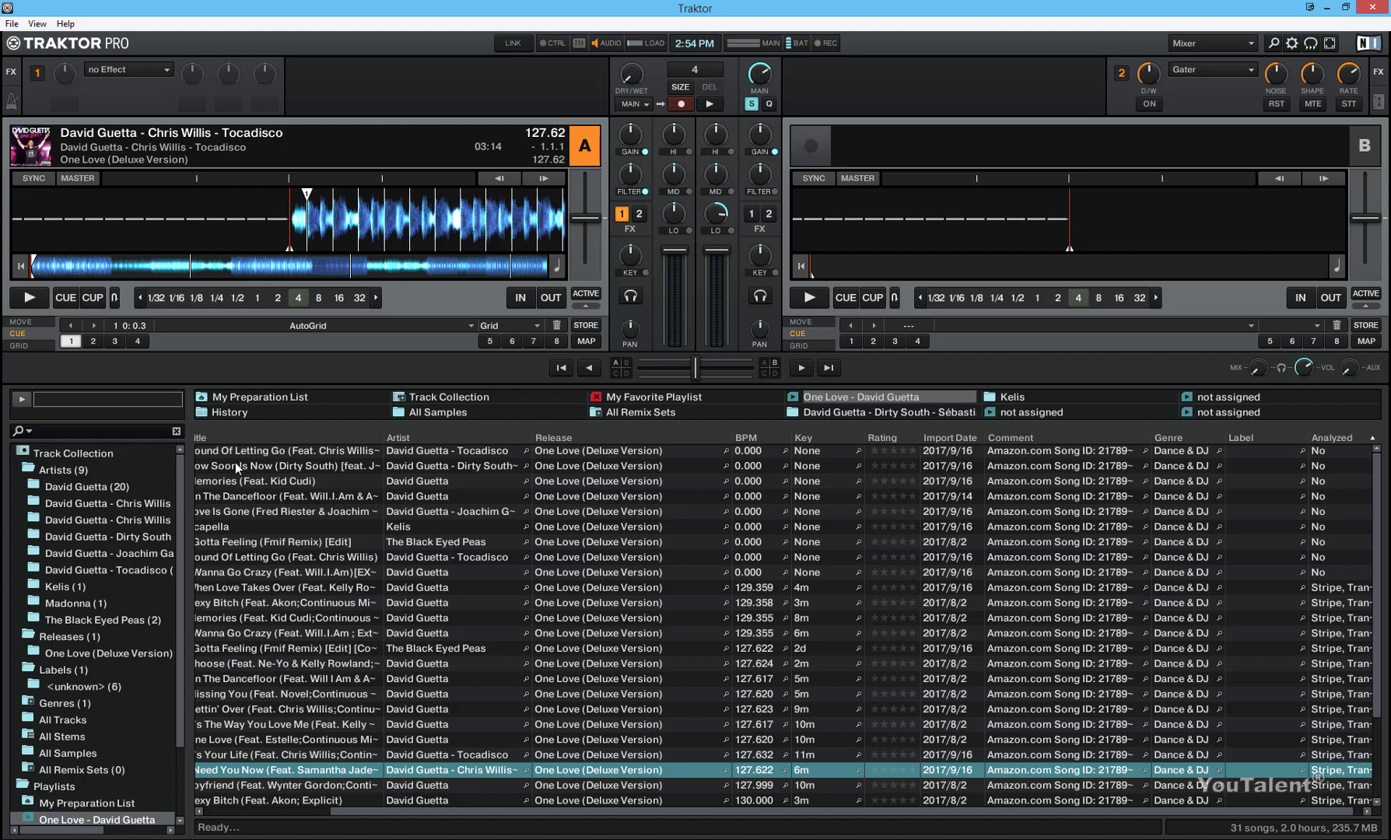
Step: Run Check Consistency on the whole Track Collection and view the 9 tracks still to analyze
{"action": "left_click", "coordinate": [94, 454]}
{"action": "right_click", "coordinate": [95, 453]}
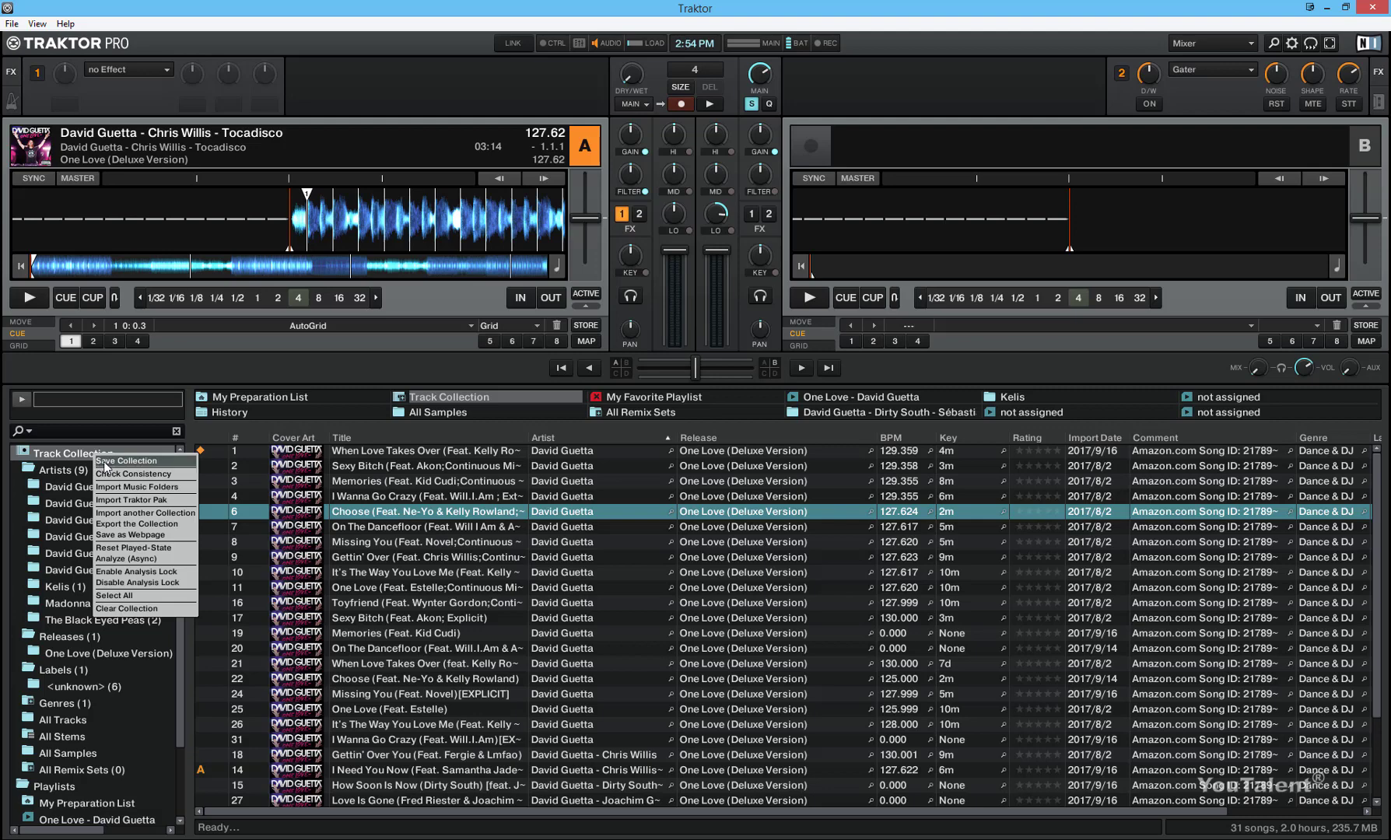
{"action": "left_click", "coordinate": [113, 476]}
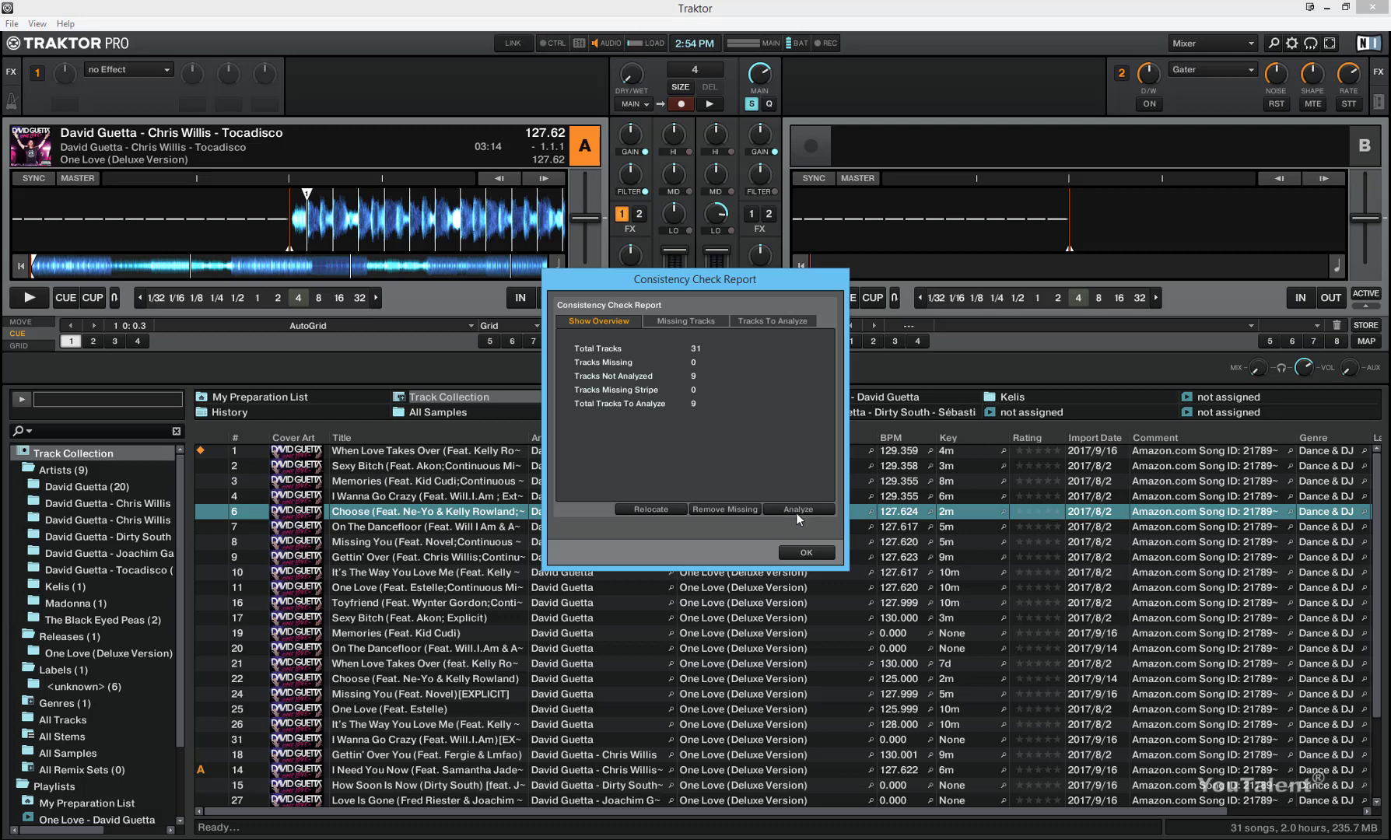
{"action": "left_click", "coordinate": [773, 320]}
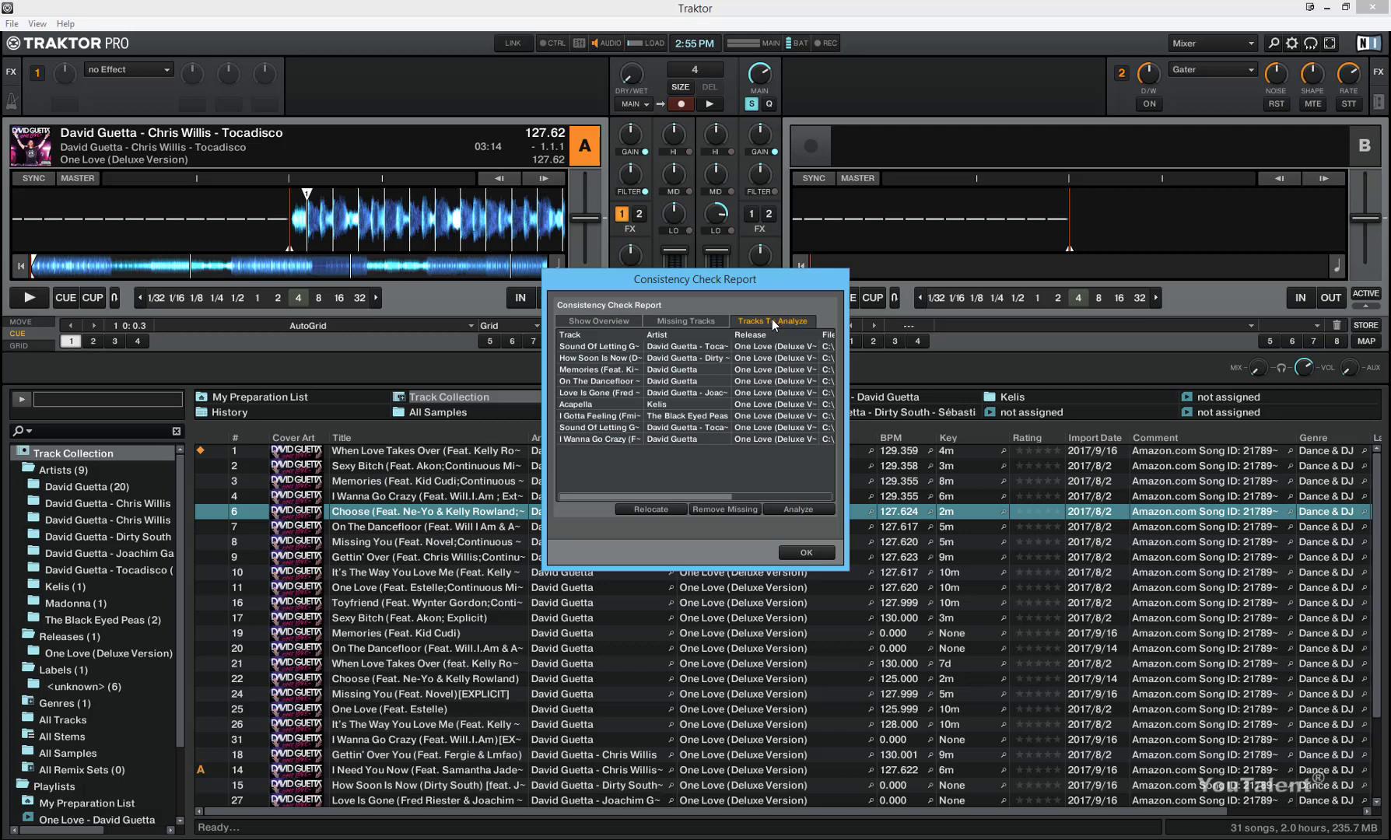
{"action": "left_click_drag", "start_coordinate": [706, 495], "coordinate": [725, 495]}
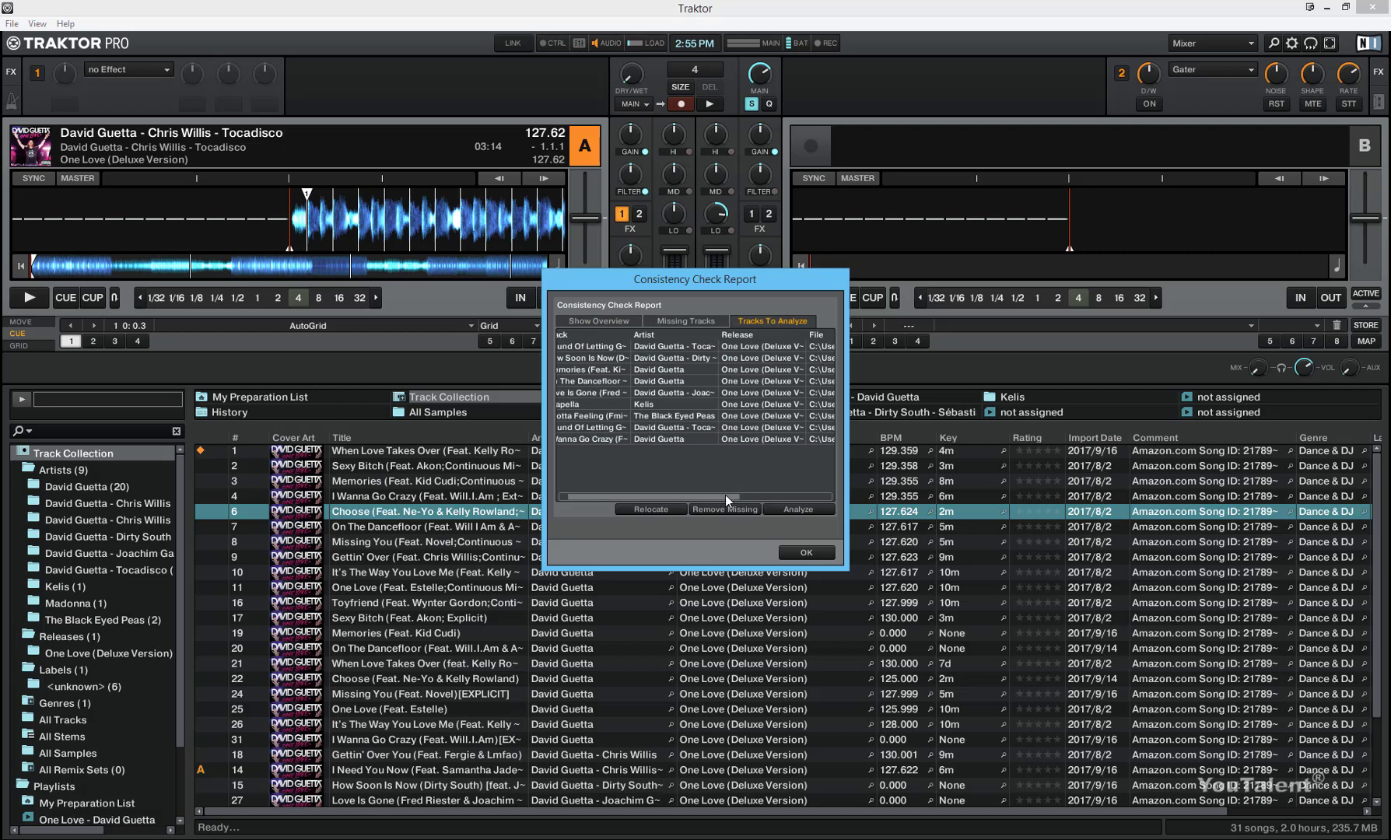
{"action": "scroll", "coordinate": [722, 495], "scroll_direction": "right", "scroll_amount": 1}
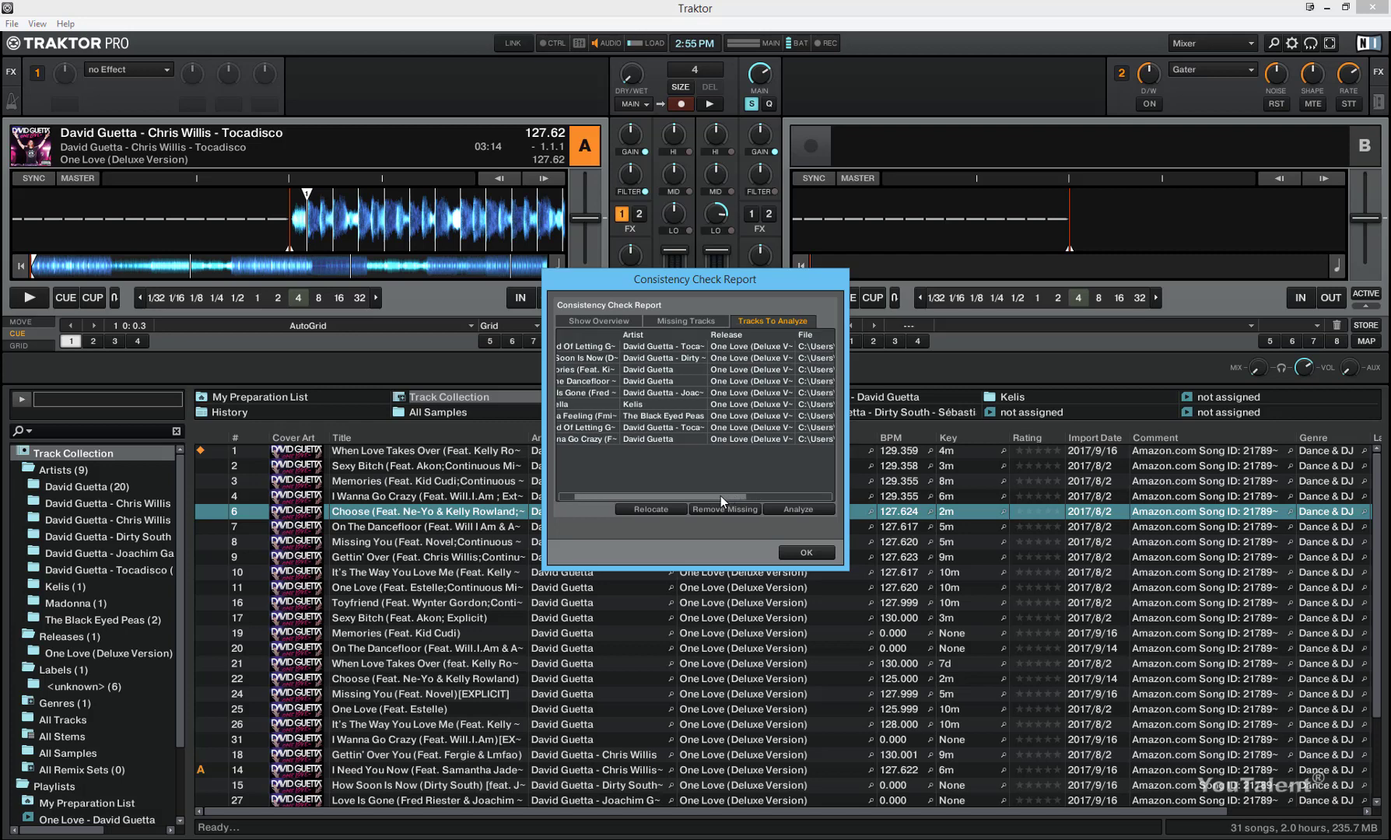
Step: Close the Consistency Check Report and scroll the 31-track collection list back to its left edge
{"action": "left_click", "coordinate": [807, 552]}
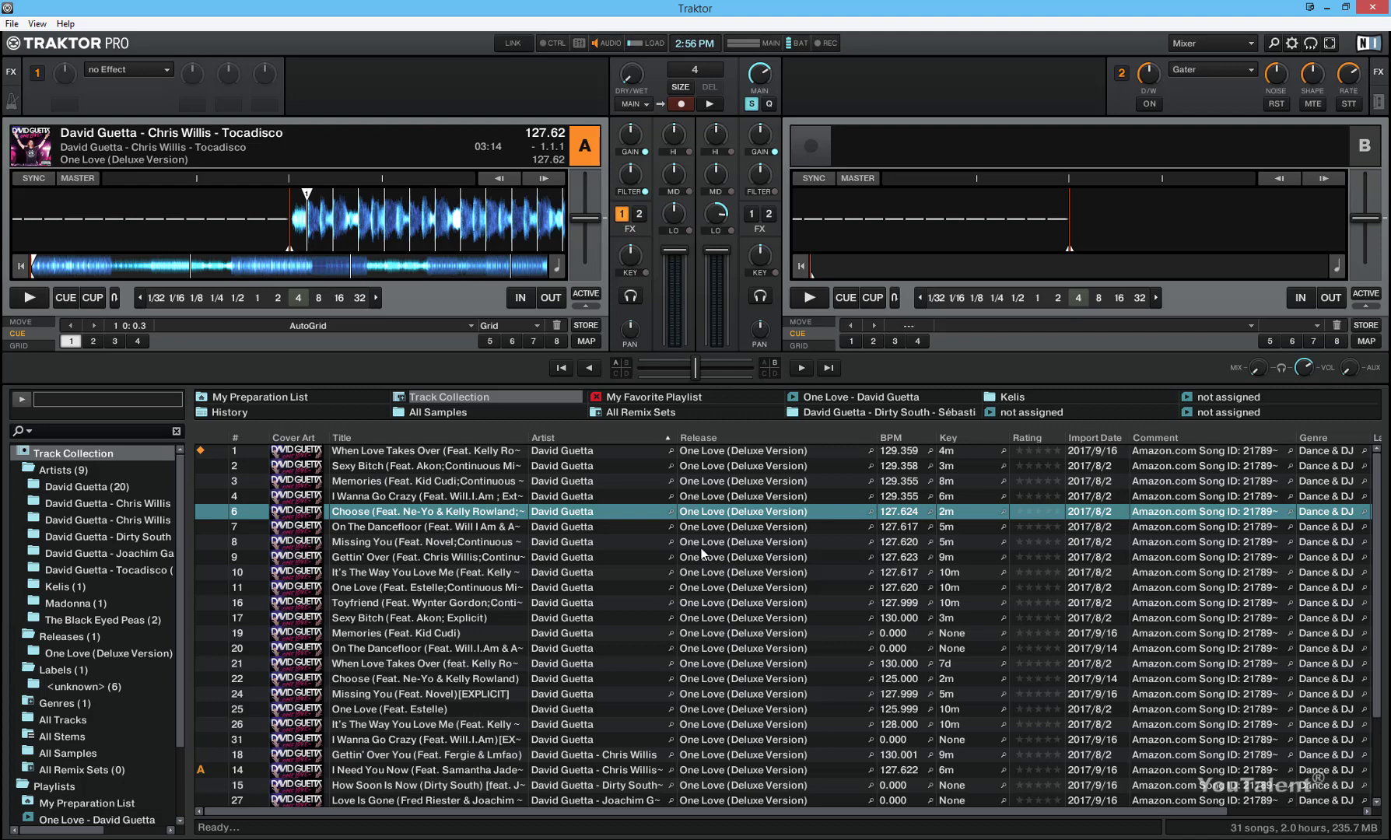
{"action": "left_click_drag", "start_coordinate": [707, 811], "coordinate": [855, 809]}
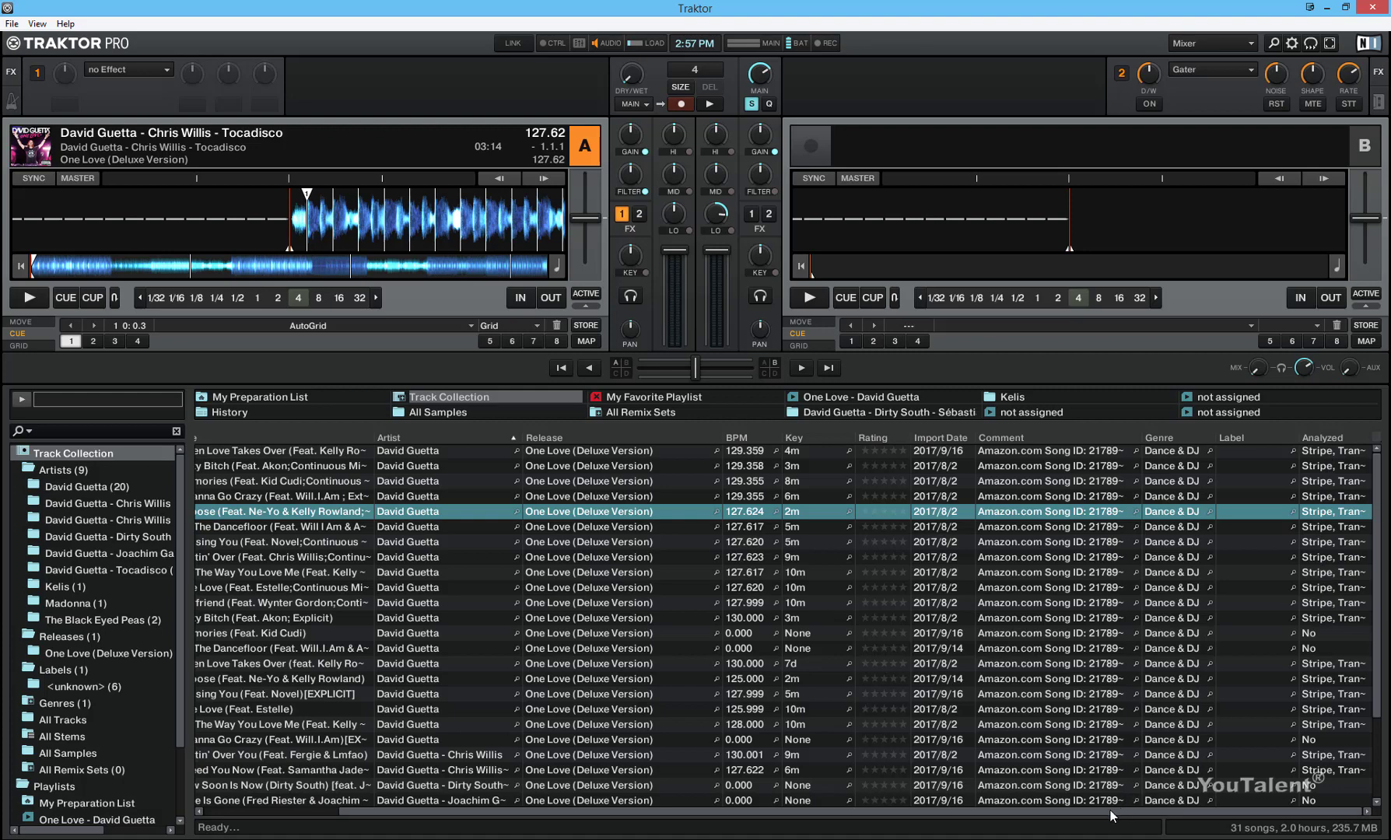
{"action": "left_click_drag", "start_coordinate": [1110, 809], "coordinate": [940, 816]}
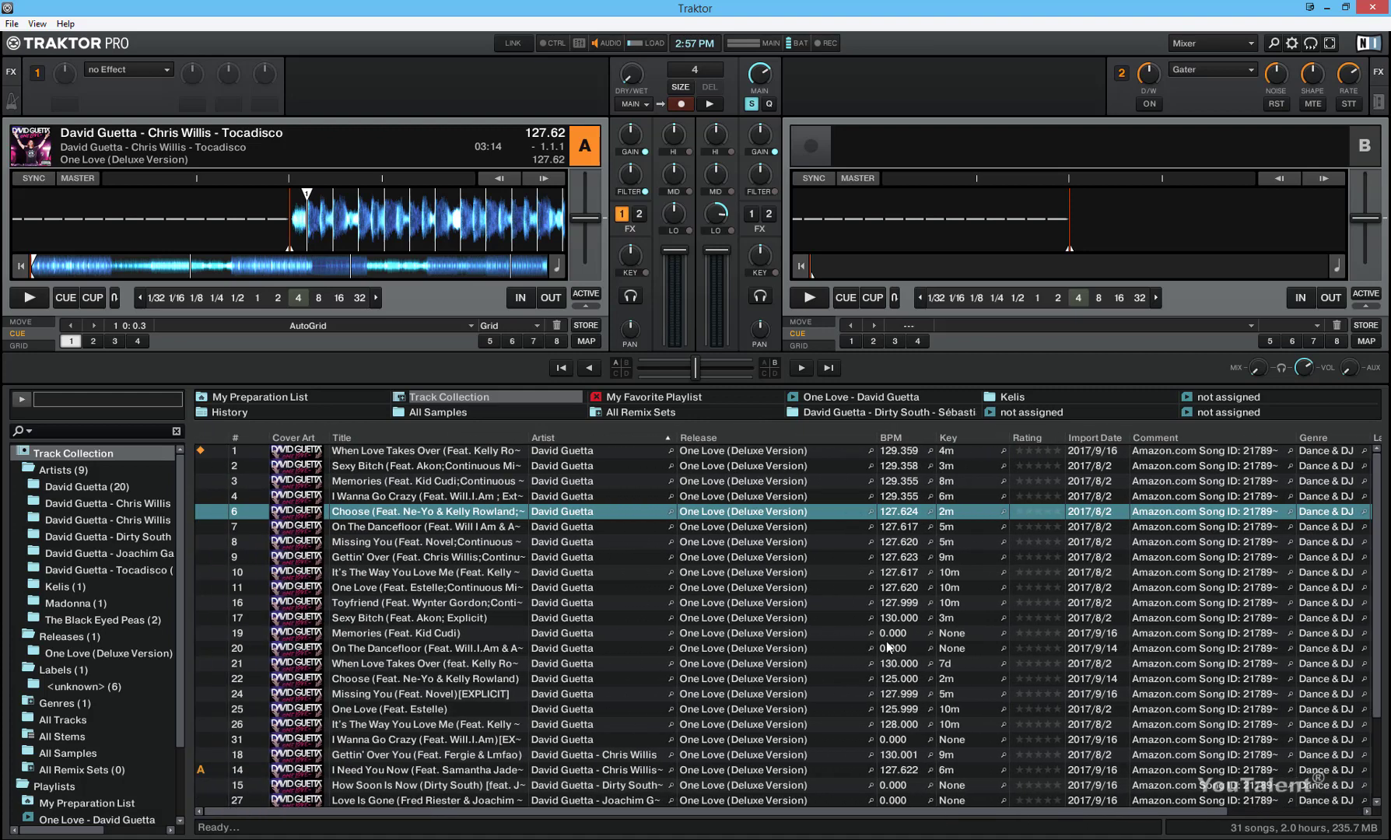